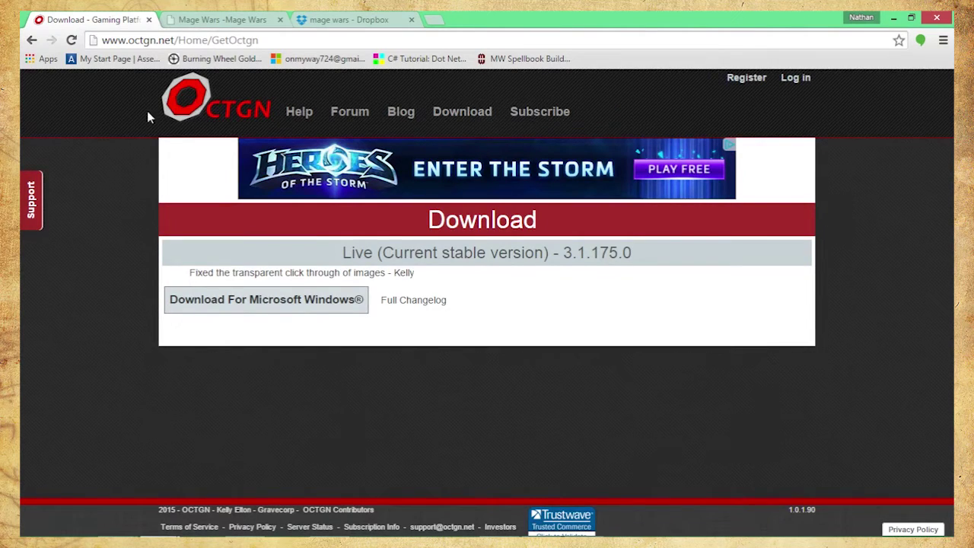
Download and install OCTGN 3.1.175.0 without Start Menu shortcuts, then close the installer
click(238, 302)
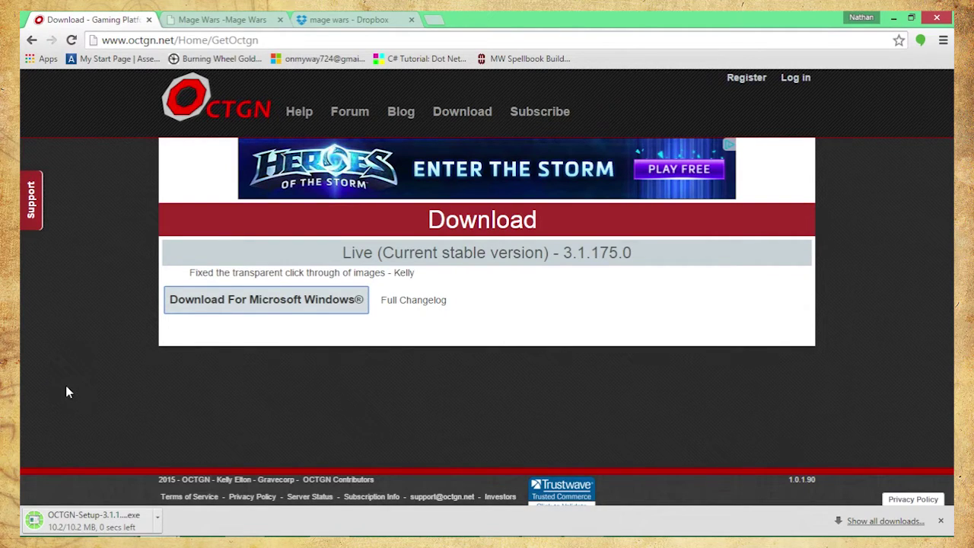
click(90, 521)
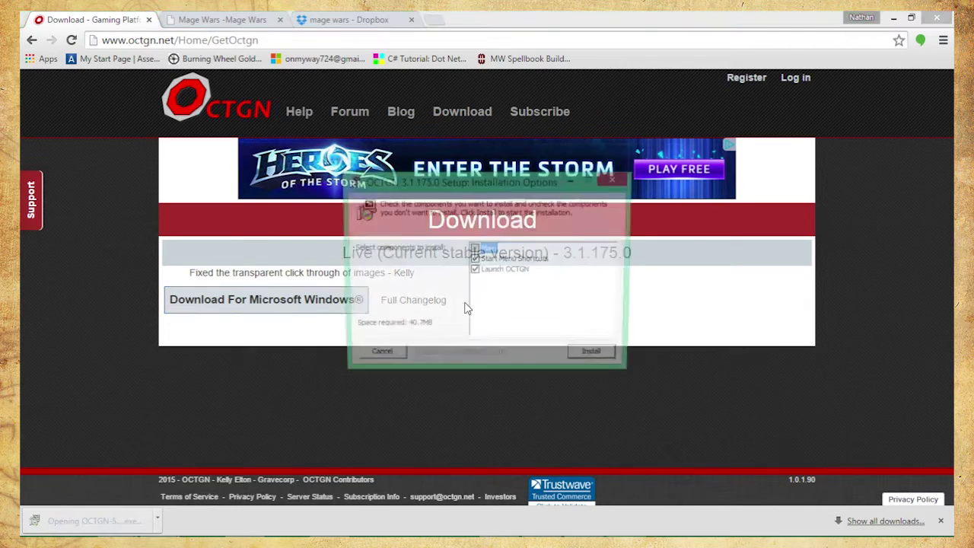
click(473, 260)
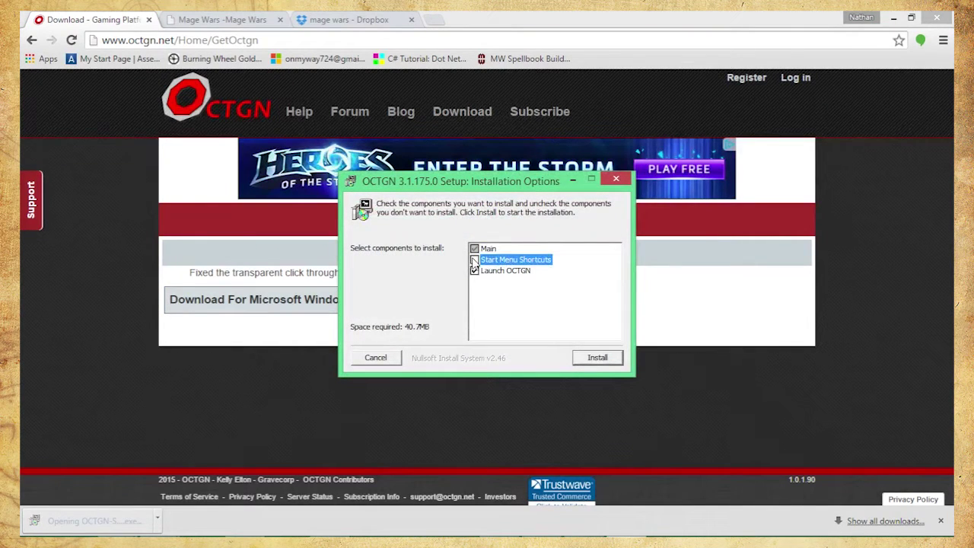
click(595, 358)
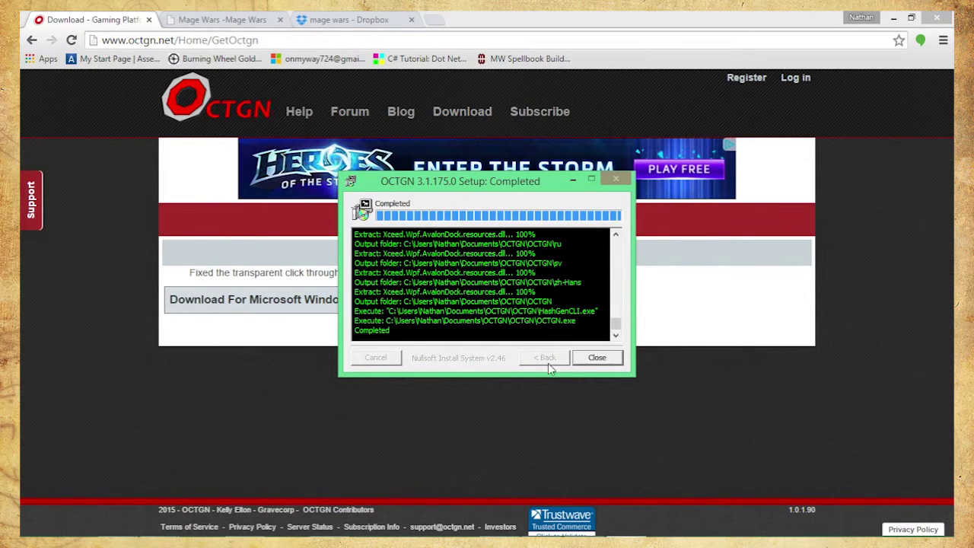
click(597, 358)
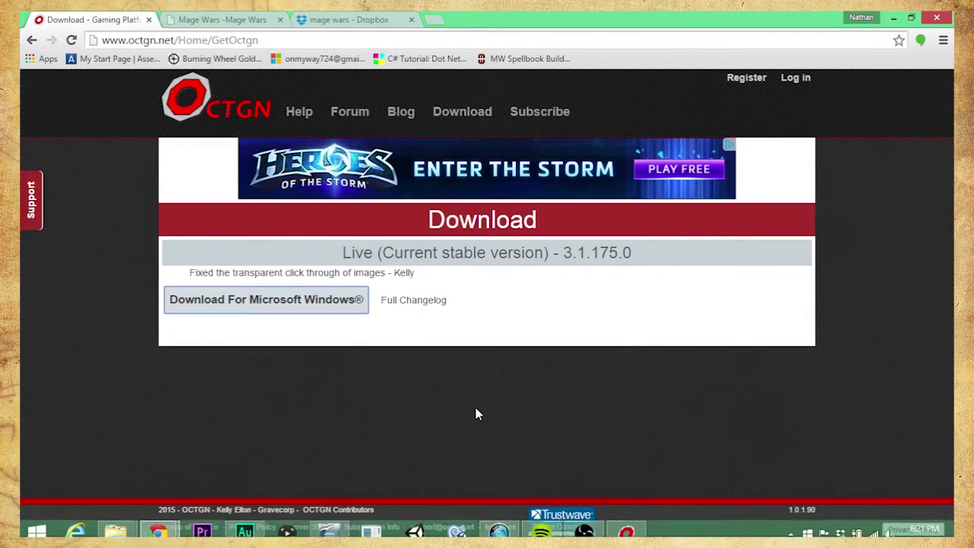
Answer No to the Wine question, accept the custom data agreement, and begin signing in
click(632, 525)
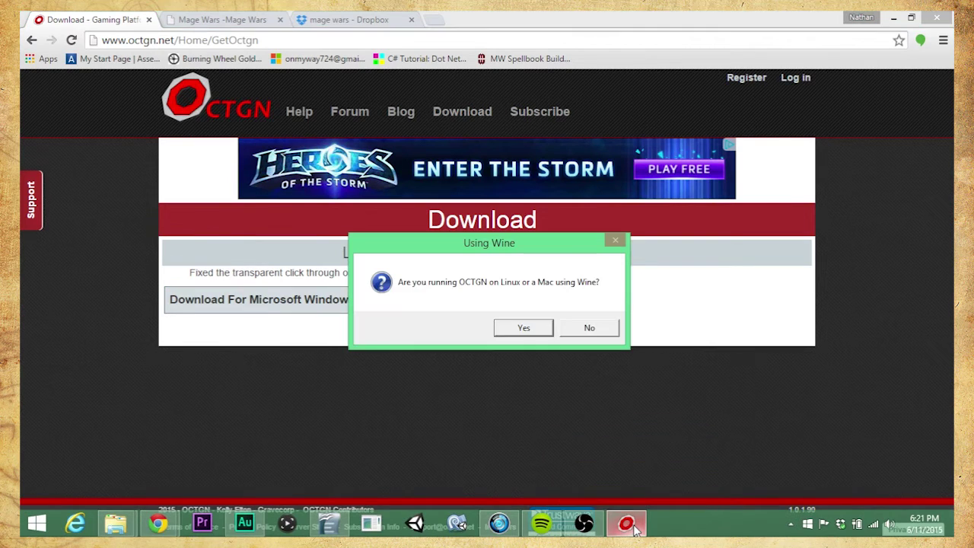
click(582, 332)
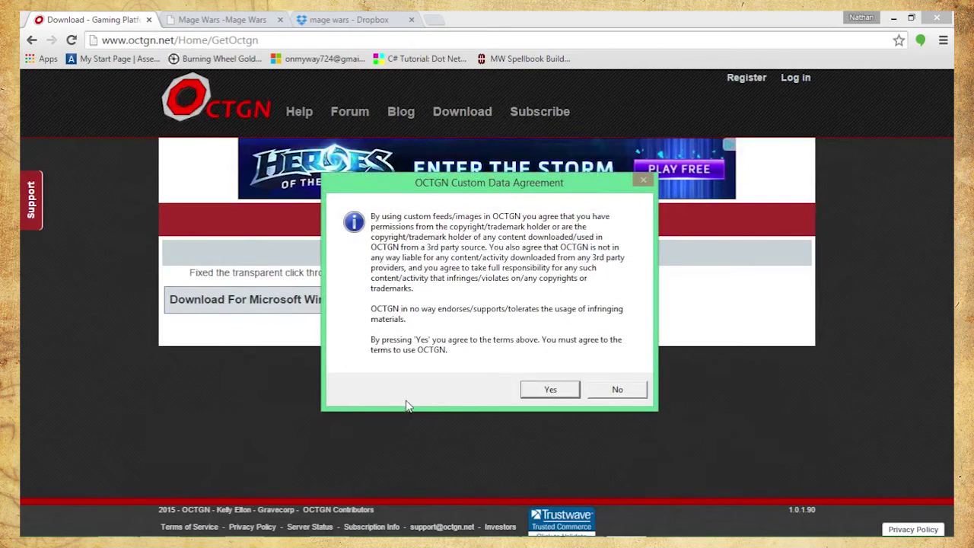
click(549, 389)
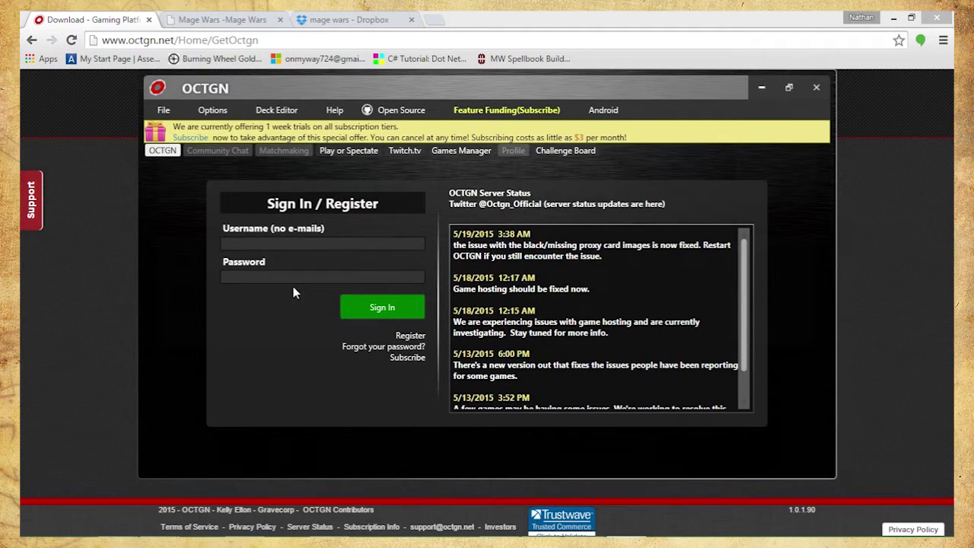
click(327, 239)
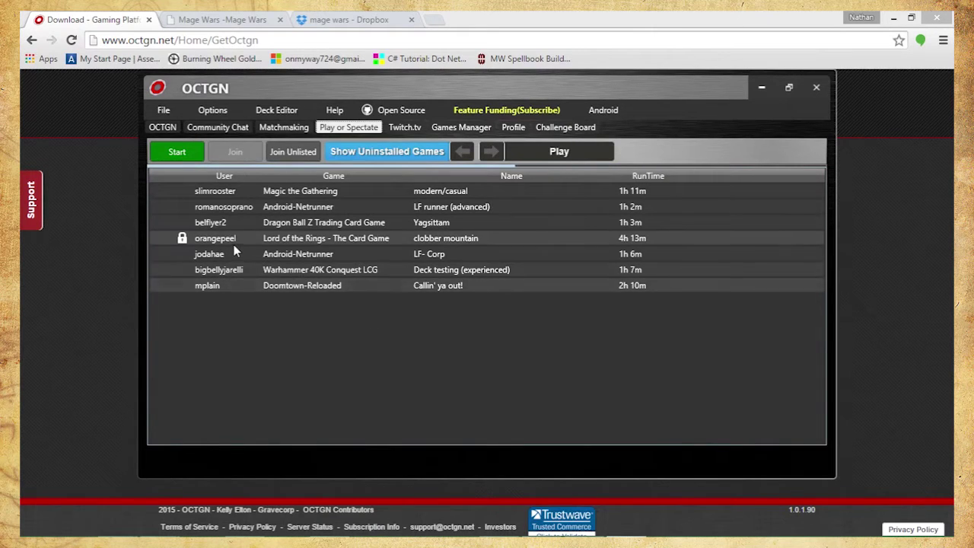
In Games Manager, open Add Game Feed and name the new feed 'Mage Wars!'
click(461, 128)
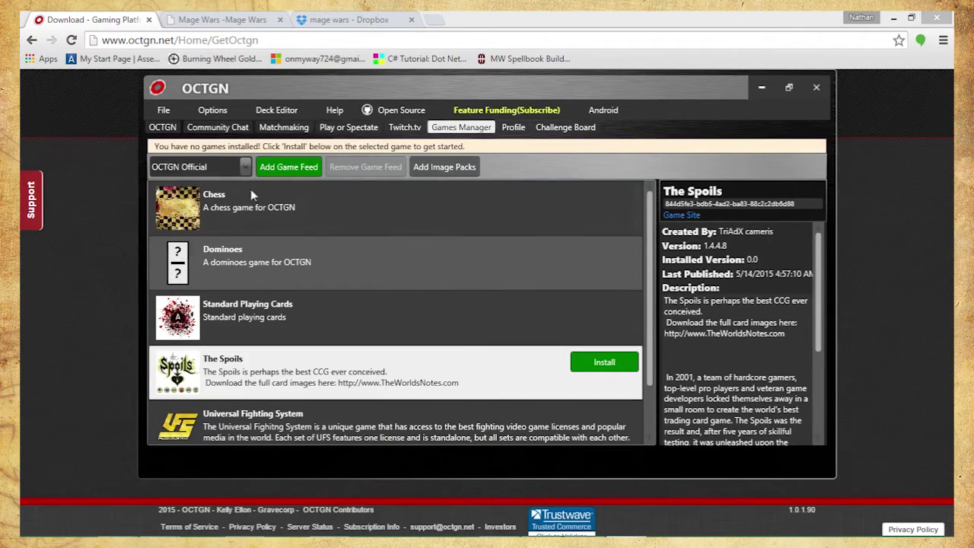
click(283, 168)
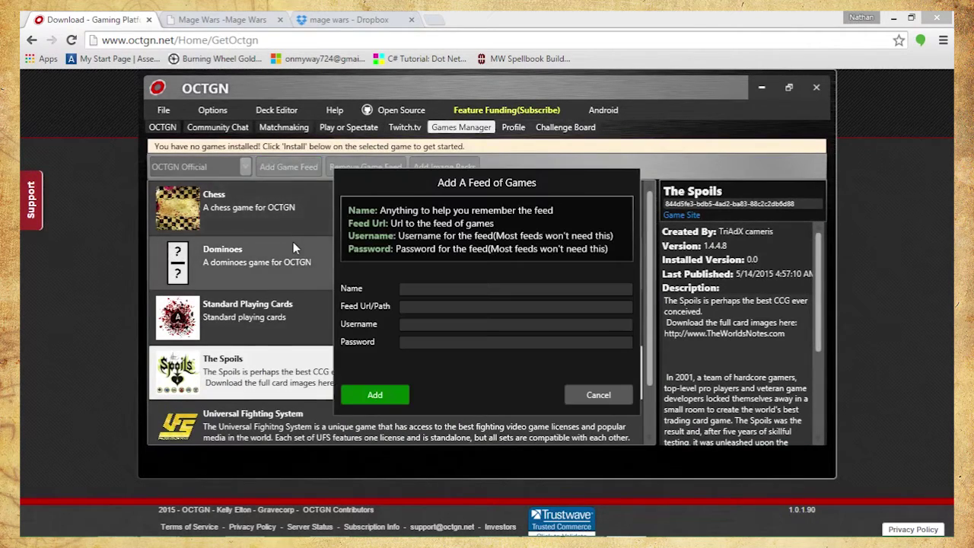
click(408, 289)
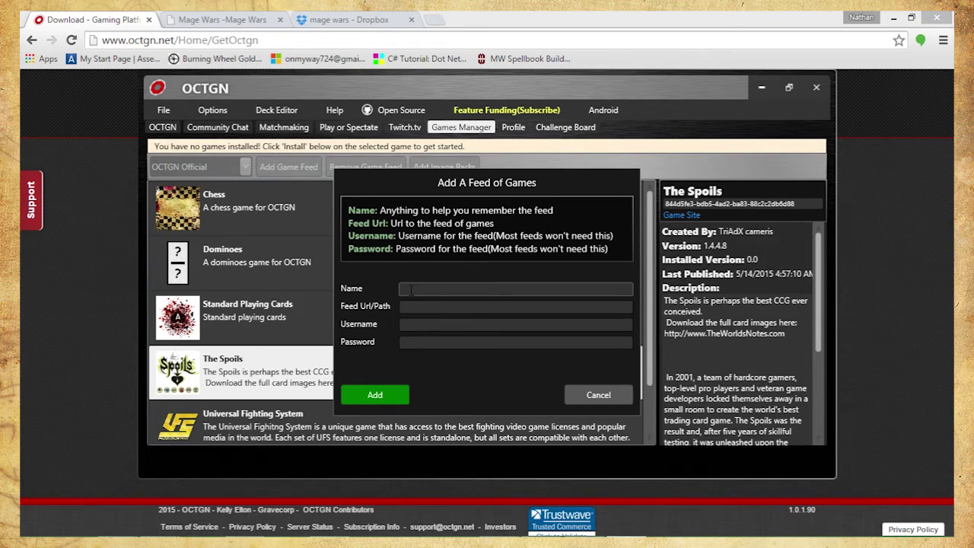
text(M)
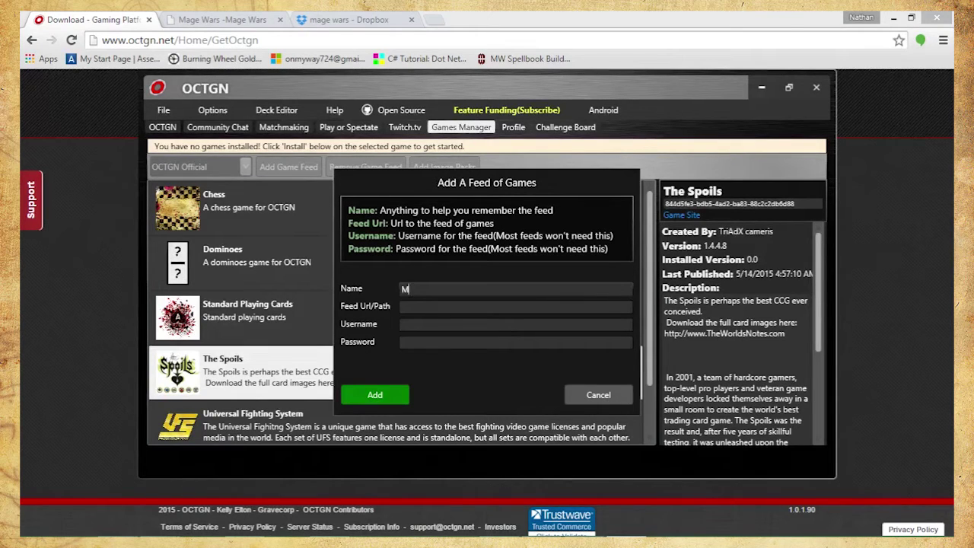
text(age Wars!)
click(423, 306)
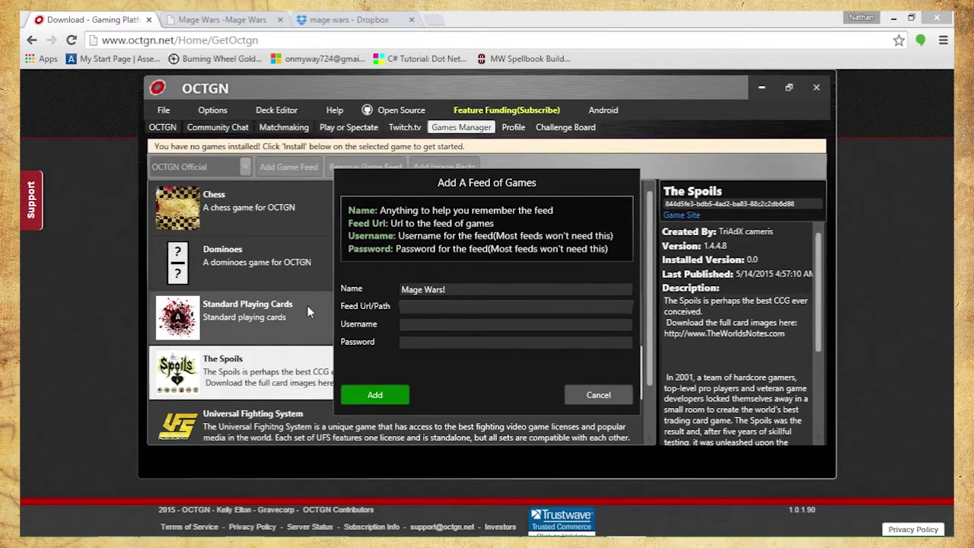
Open the Mage Wars blog's Register page in a new Chrome tab
click(224, 21)
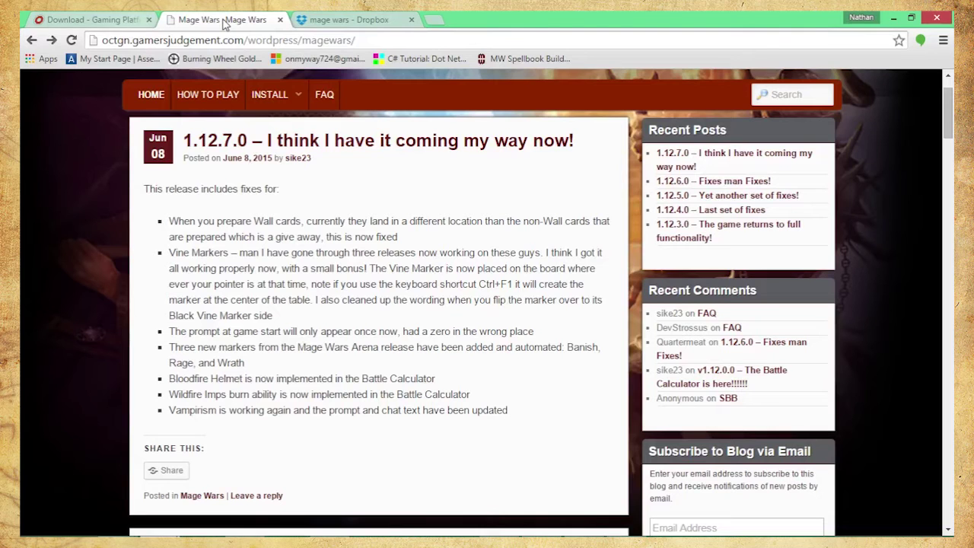
click(116, 20)
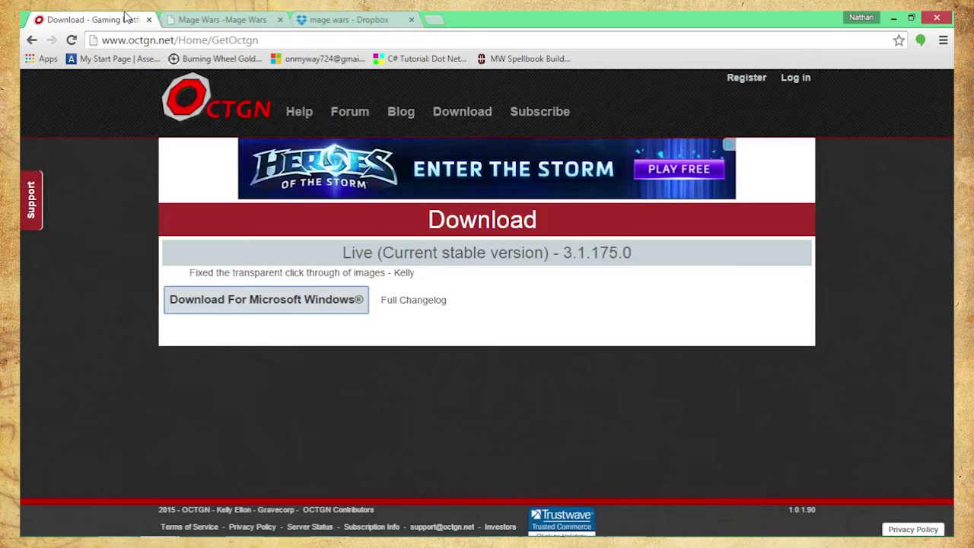
click(337, 20)
click(207, 19)
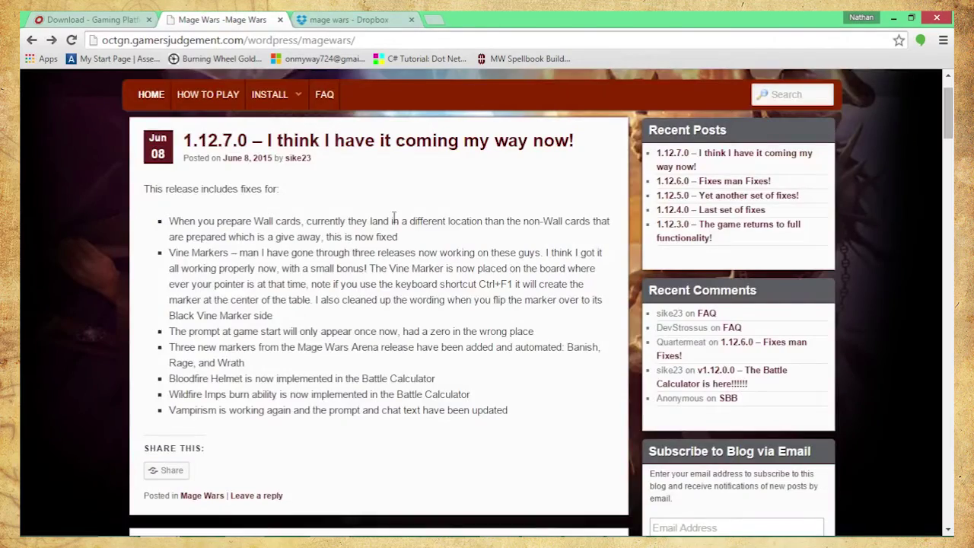
scroll(502, 327, down, 10)
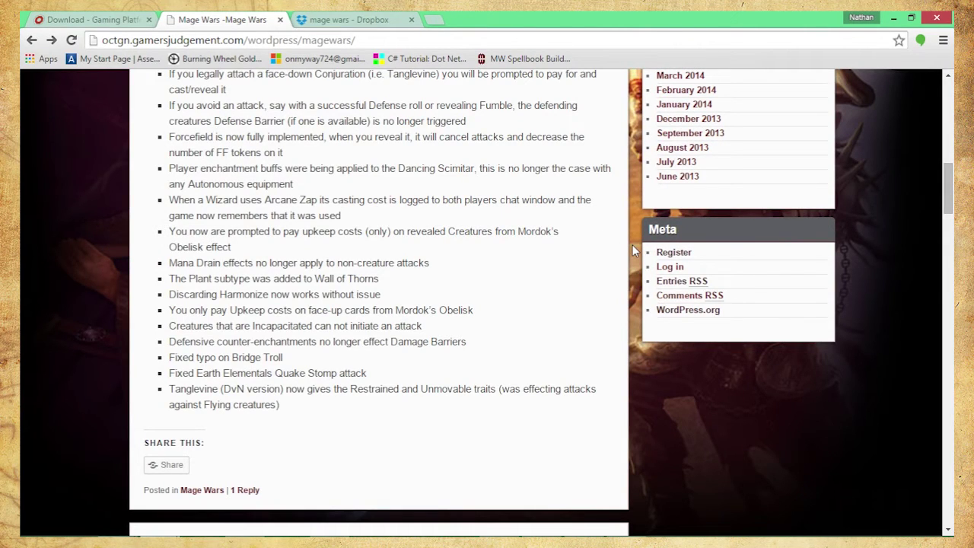
middle_click(675, 254)
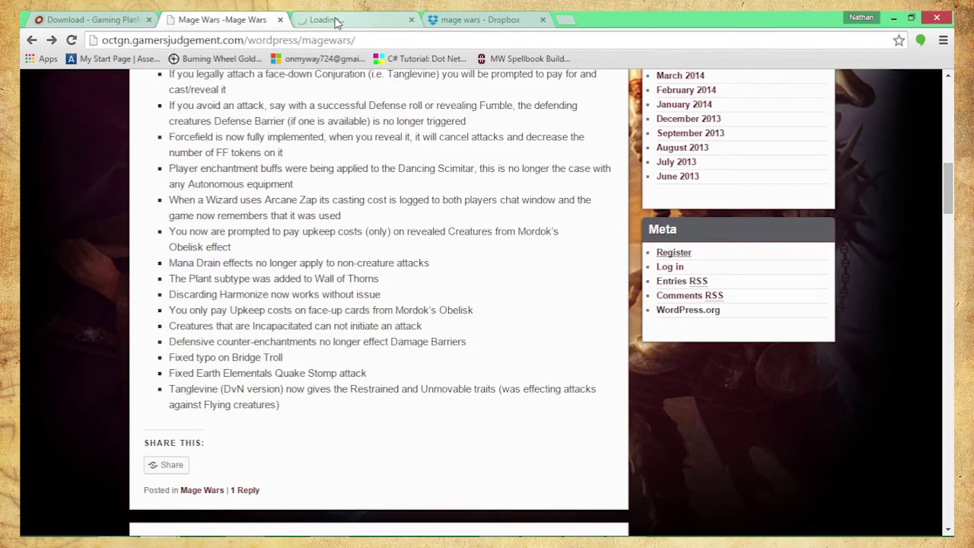
click(337, 21)
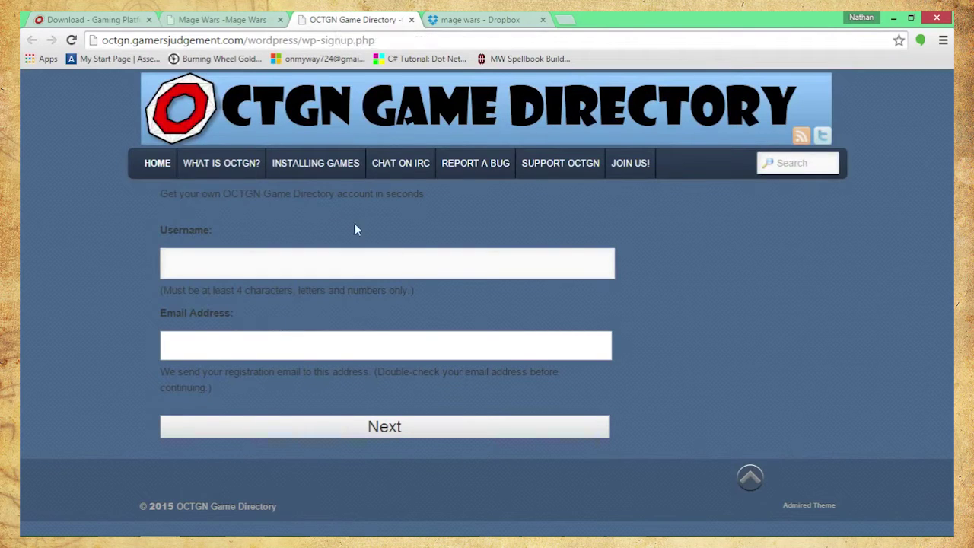
click(309, 175)
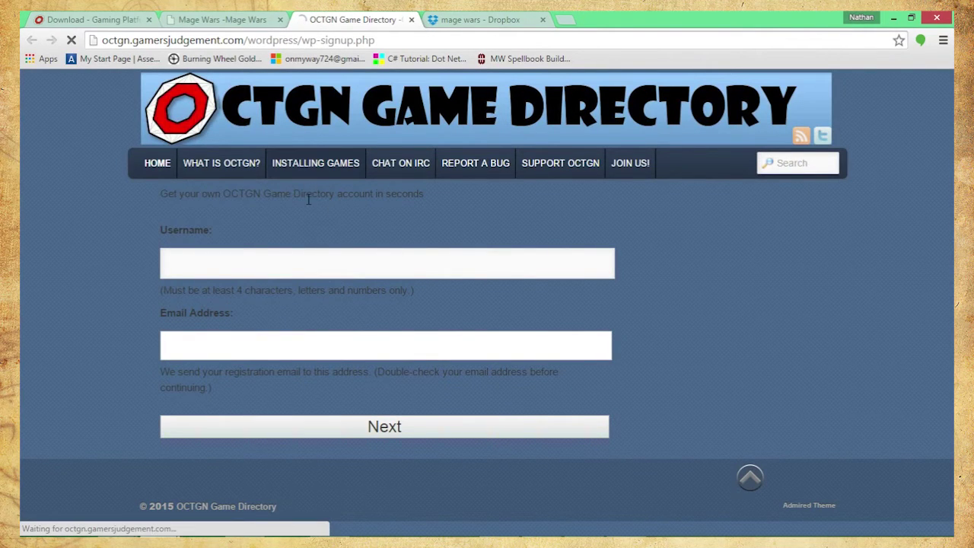
scroll(267, 237, down, 1)
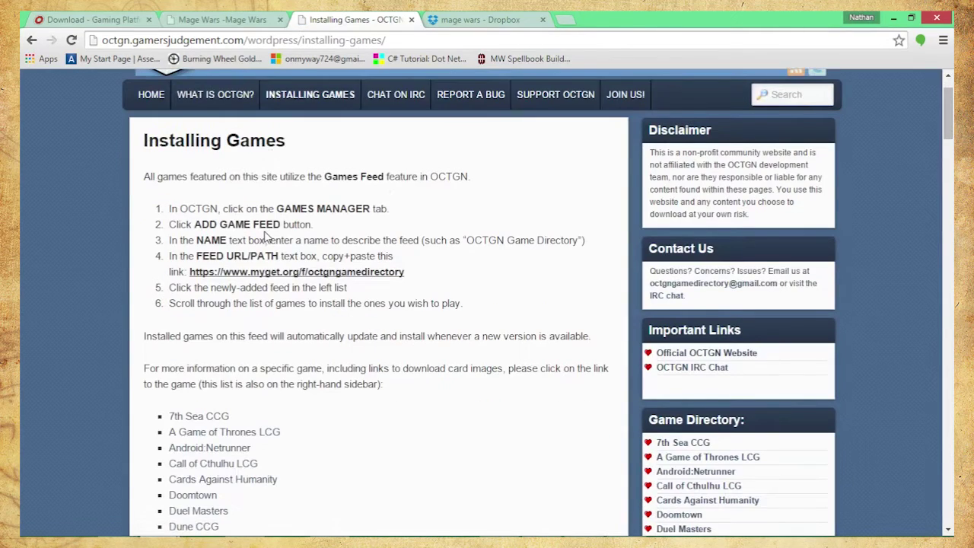
drag(407, 276, 192, 274)
key(ctrl+c)
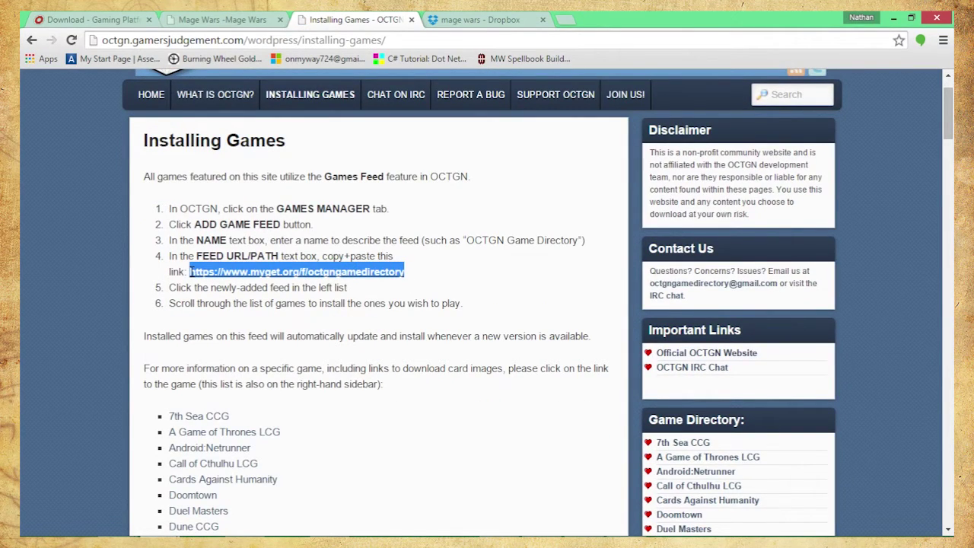
mouse_move(502, 525)
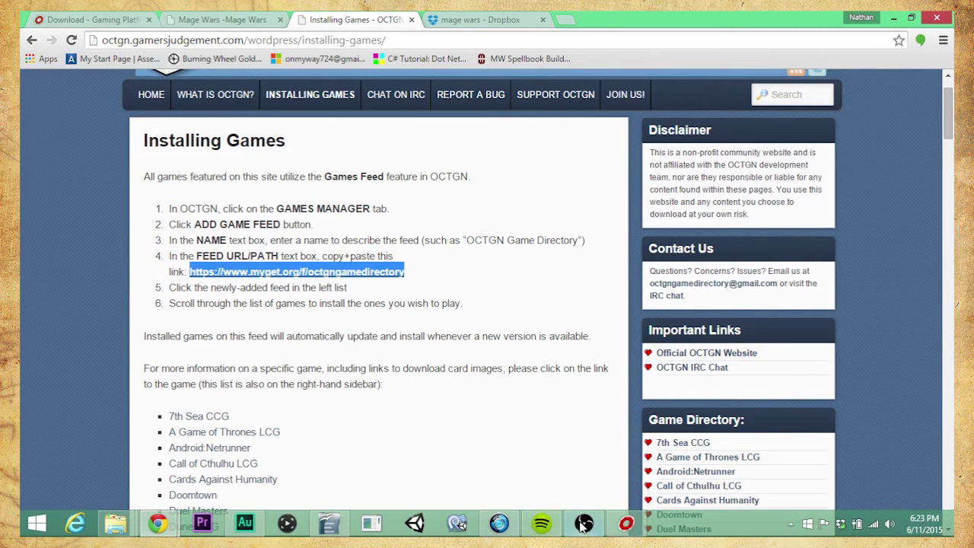
click(625, 523)
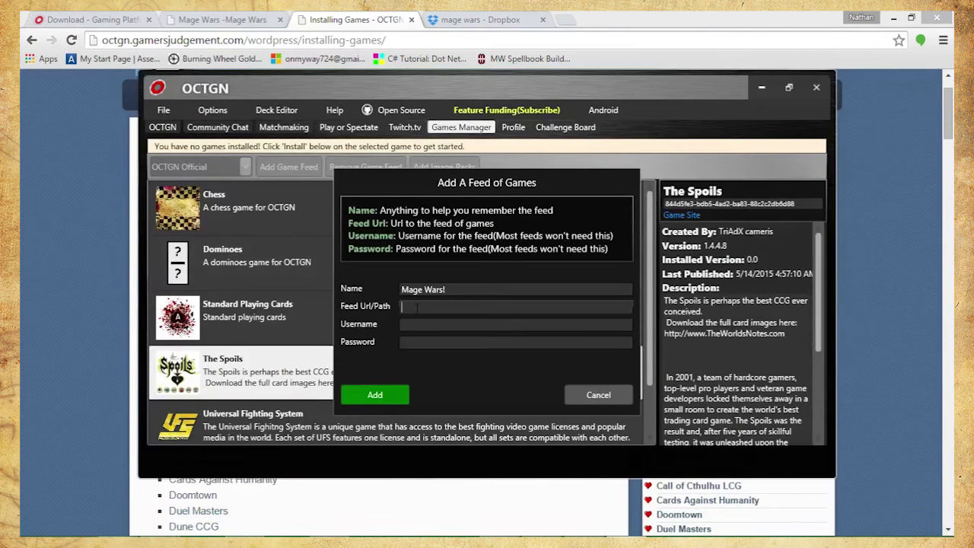
Paste the myget feed URL, fill in the feed username, and add the Mage Wars! feed
key(ctrl+v)
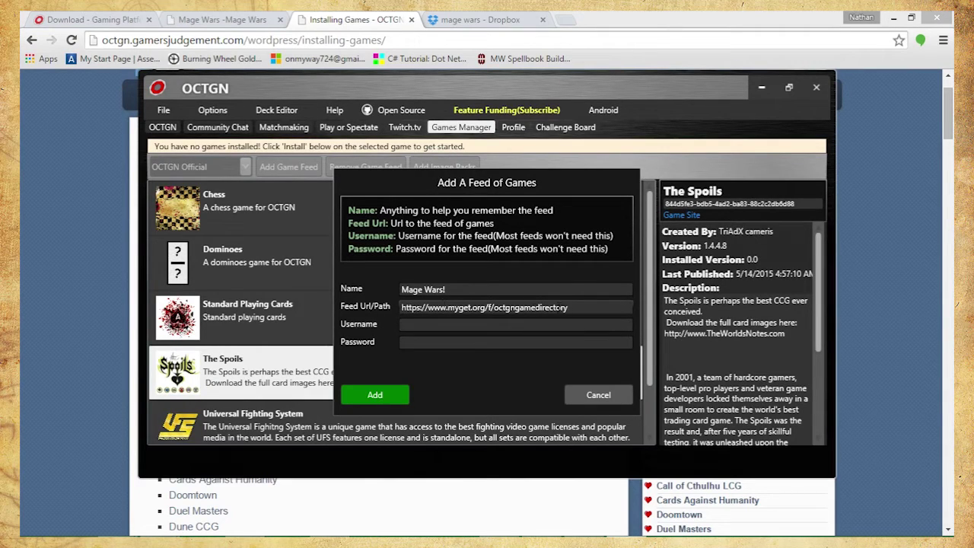
click(548, 327)
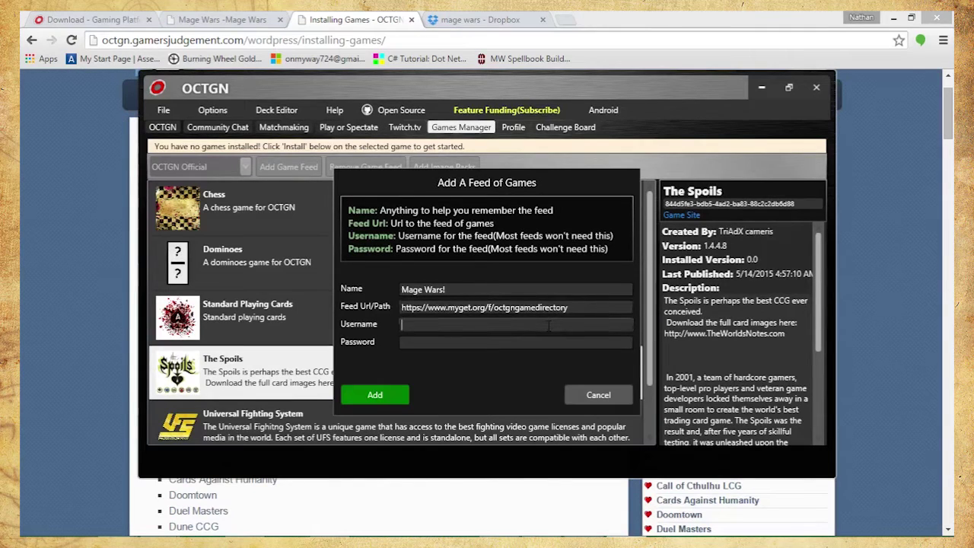
text(intangible0)
click(342, 395)
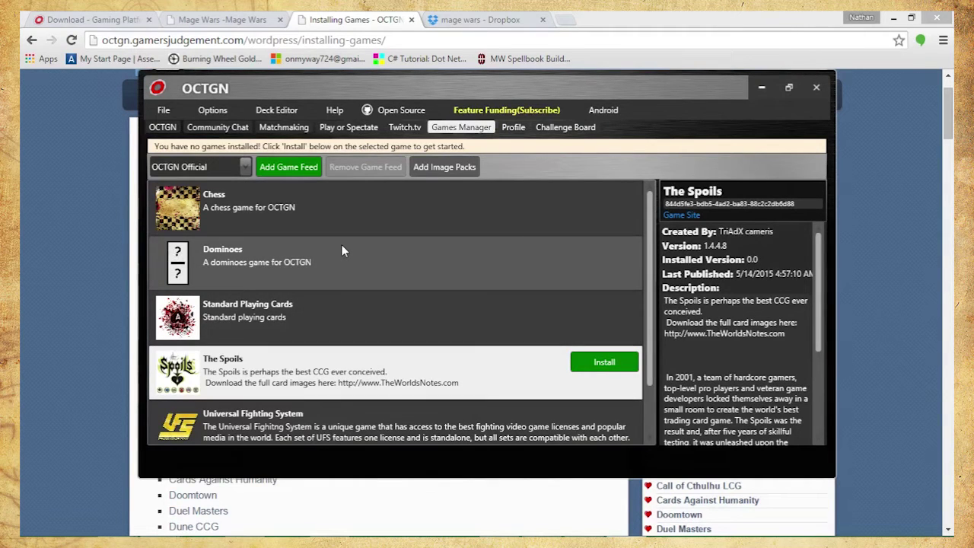
Choose the Mage Wars! feed and install the Mage Wars game from its list
click(245, 166)
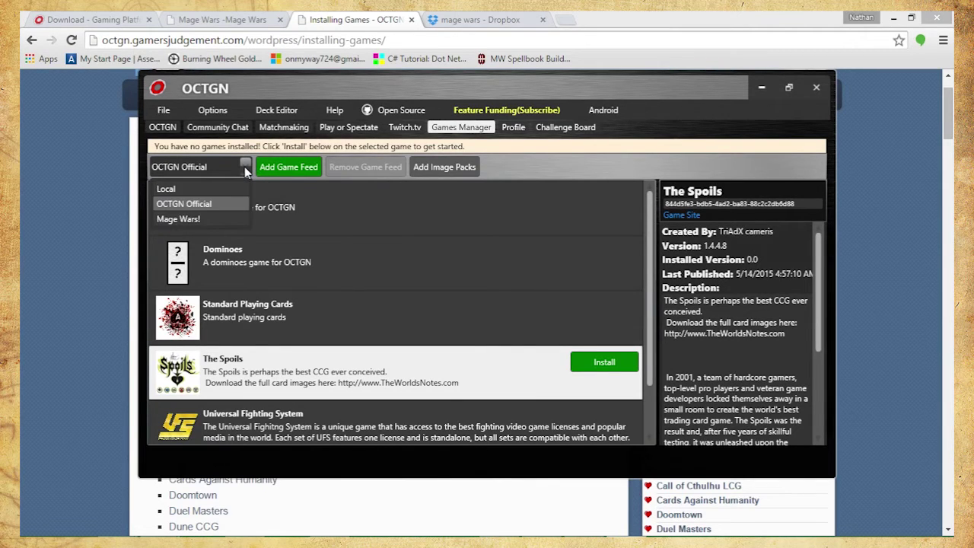
click(202, 218)
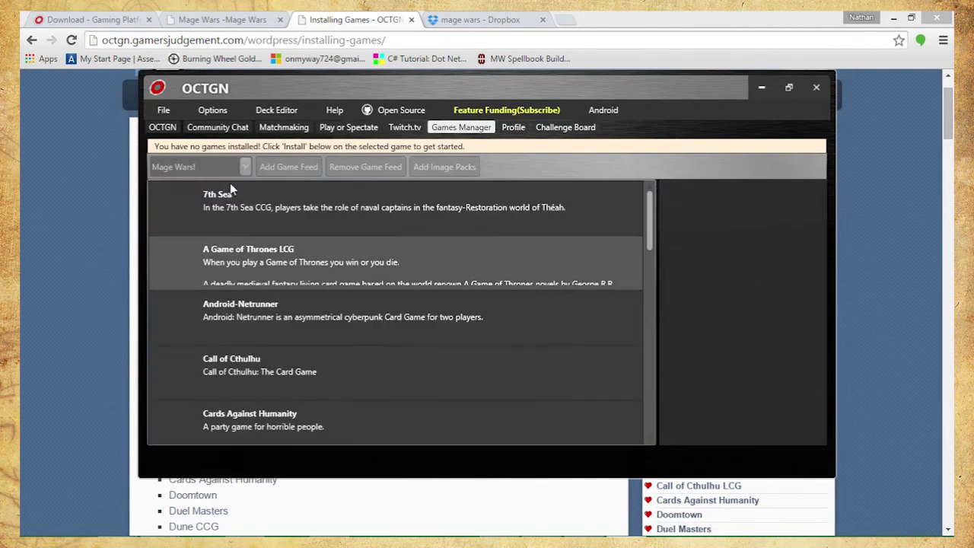
click(173, 199)
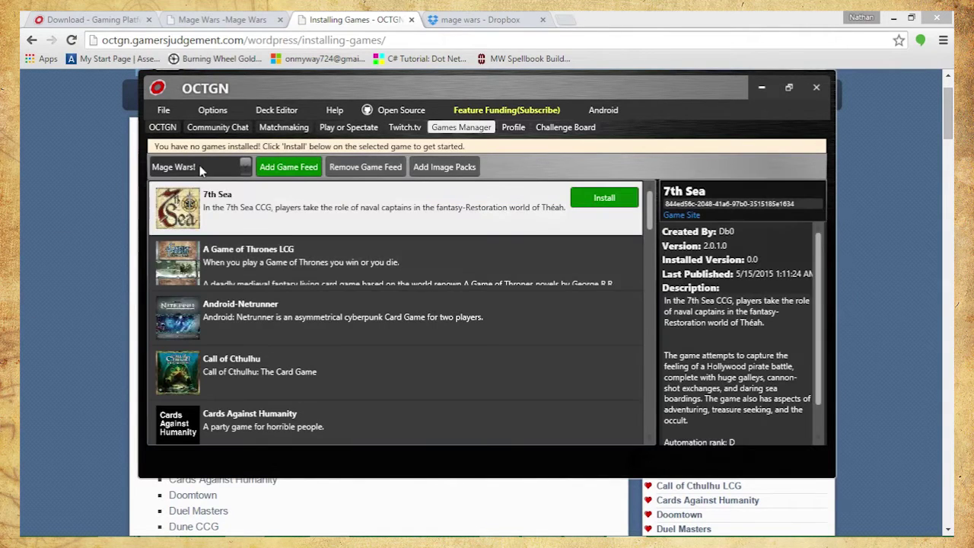
scroll(259, 290, down, 4)
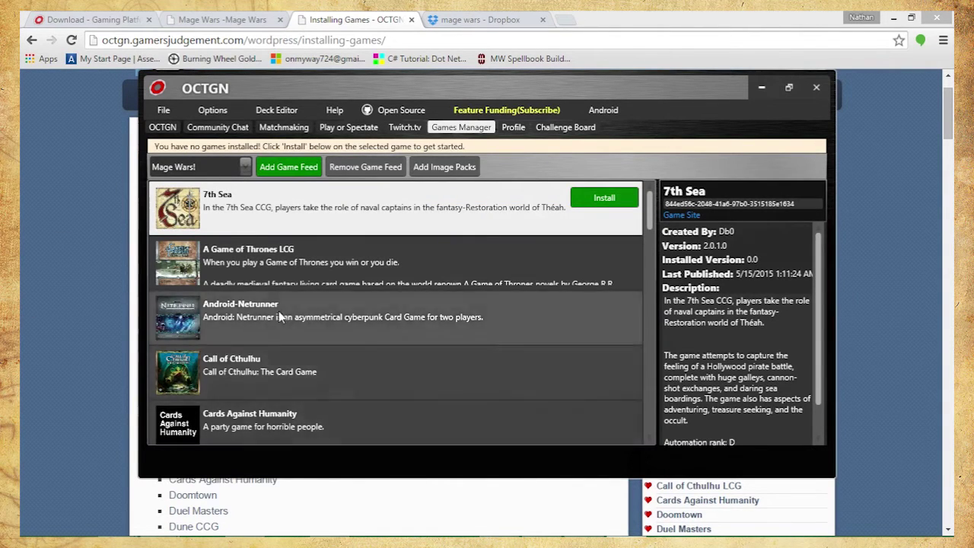
scroll(279, 317, down, 2)
scroll(279, 317, up, 1)
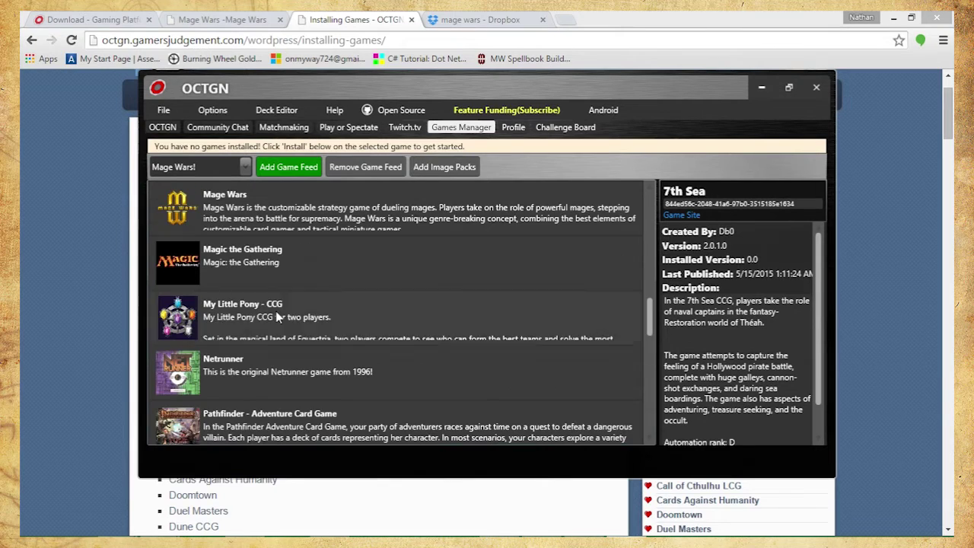
click(456, 213)
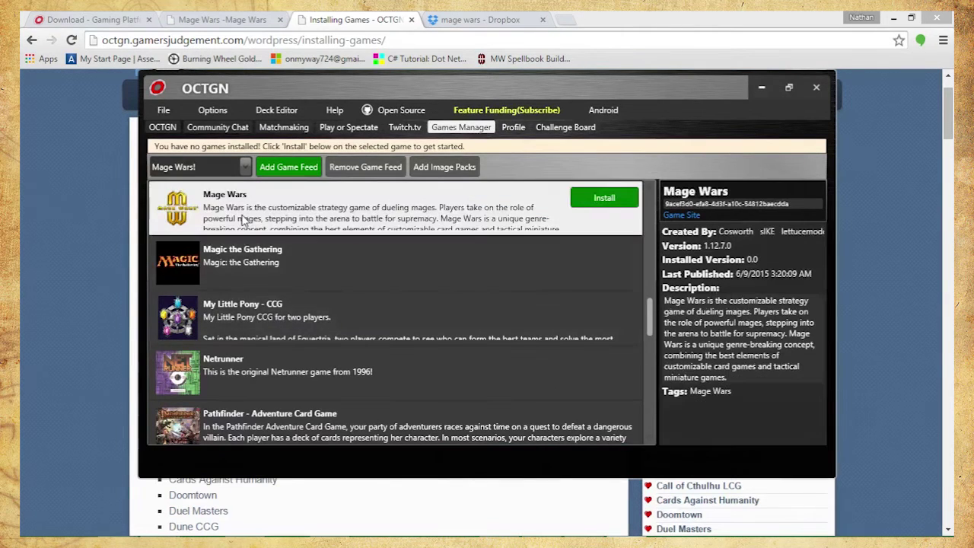
click(609, 199)
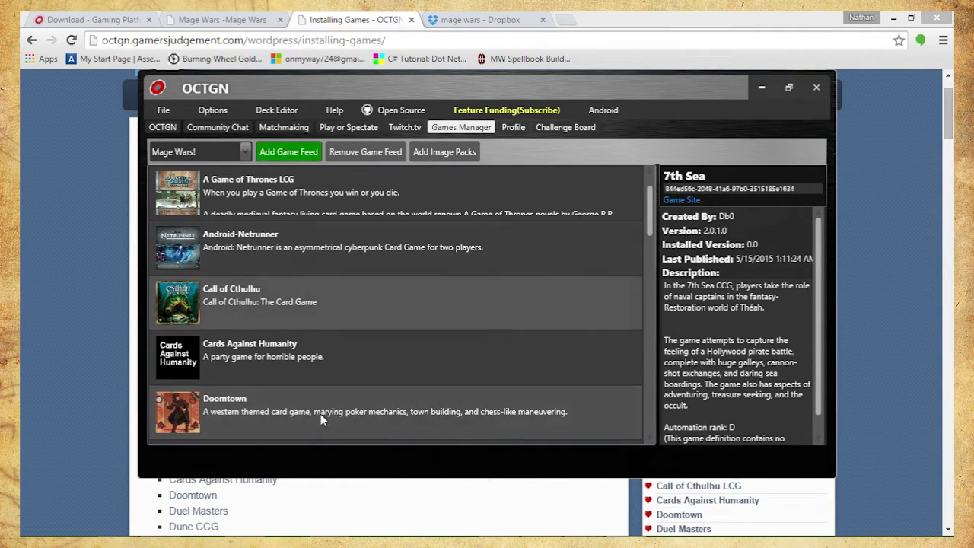
Switch to Chrome's 'mage wars' Dropbox folder listing the MWCards image packs
scroll(320, 335, down, 5)
scroll(320, 334, up, 6)
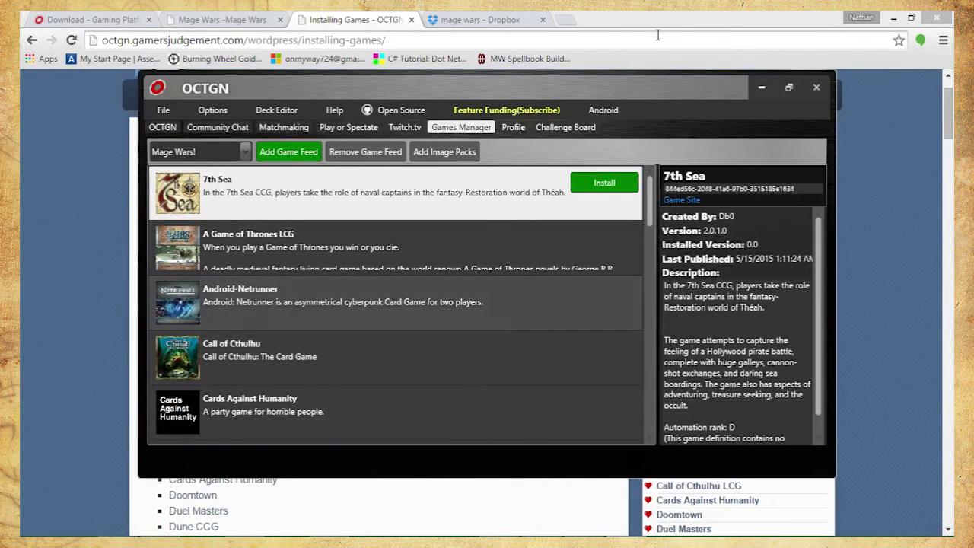
click(487, 18)
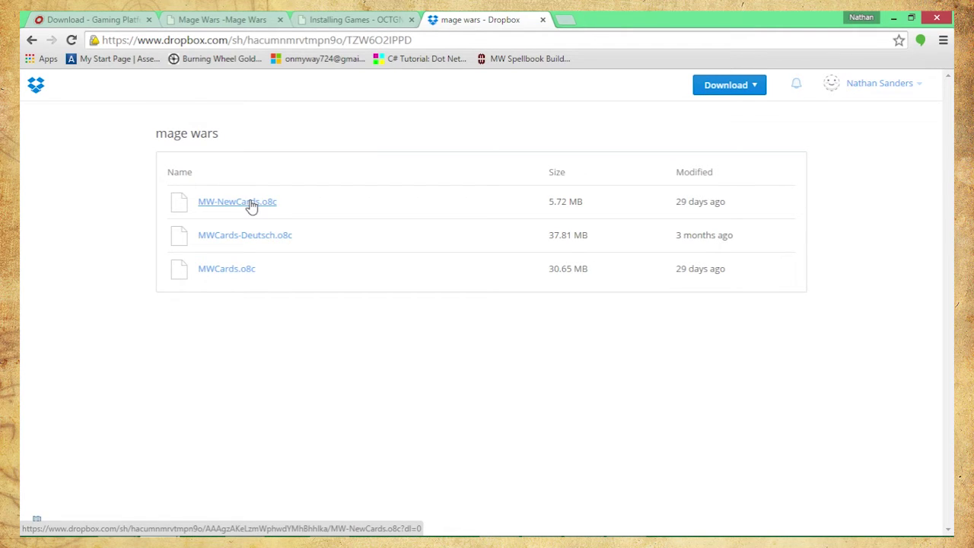
Download the MWCards.o8c (30.65 MB) image pack from the Dropbox folder
click(226, 275)
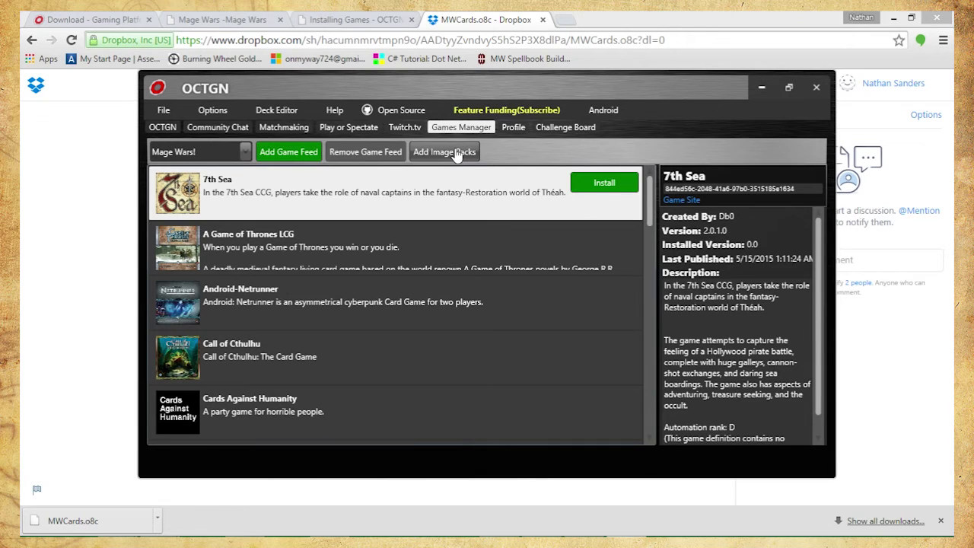
Add the MWCards.o8c image pack from Downloads and confirm its installation
click(457, 153)
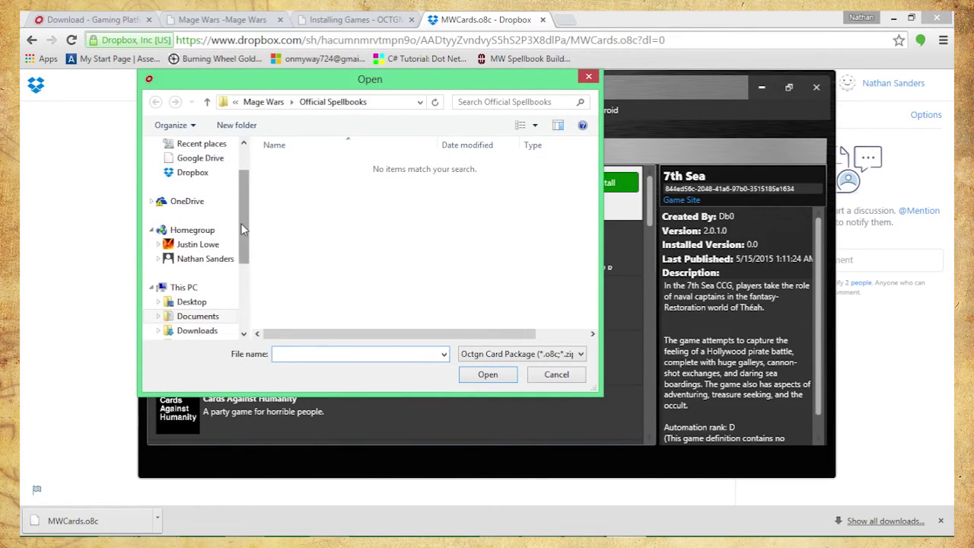
drag(241, 223, 242, 231)
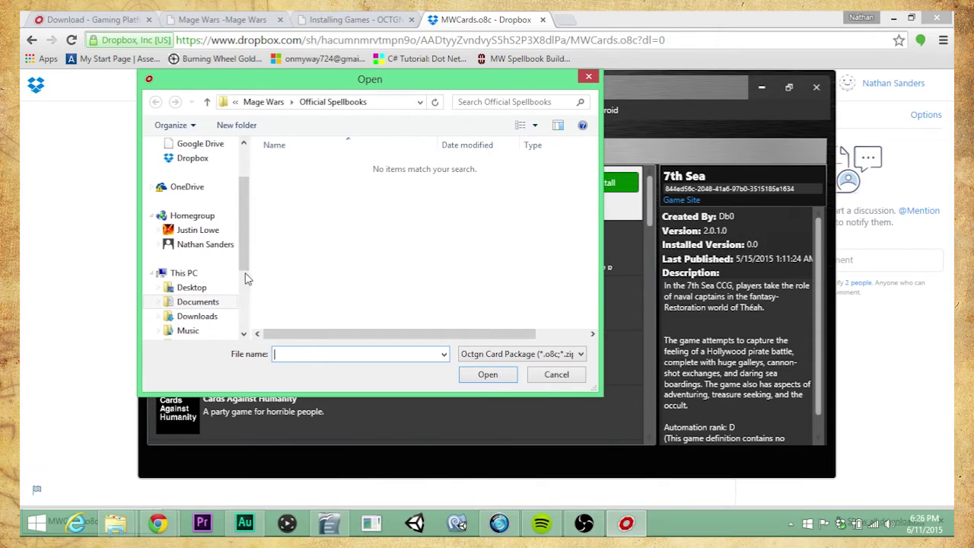
click(203, 314)
click(403, 236)
scroll(402, 236, down, 1)
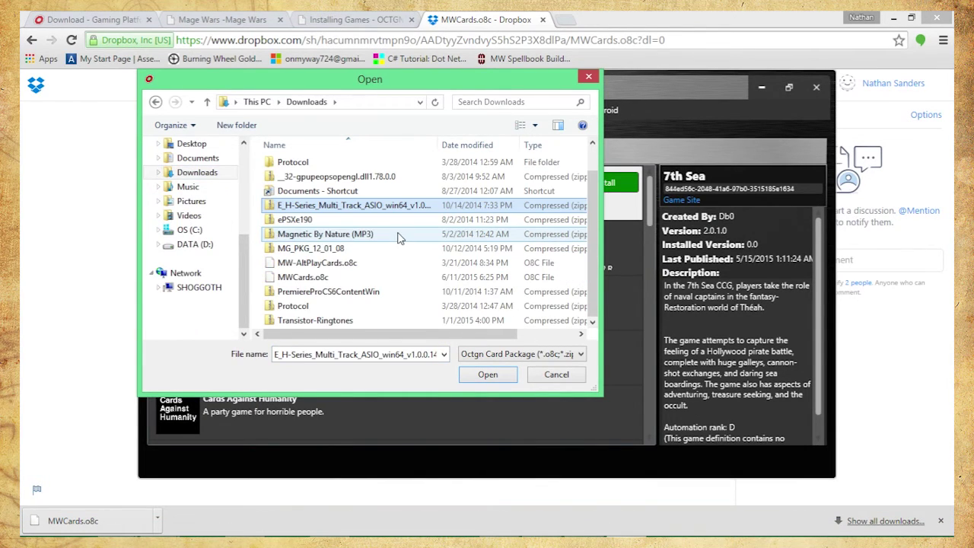
click(374, 265)
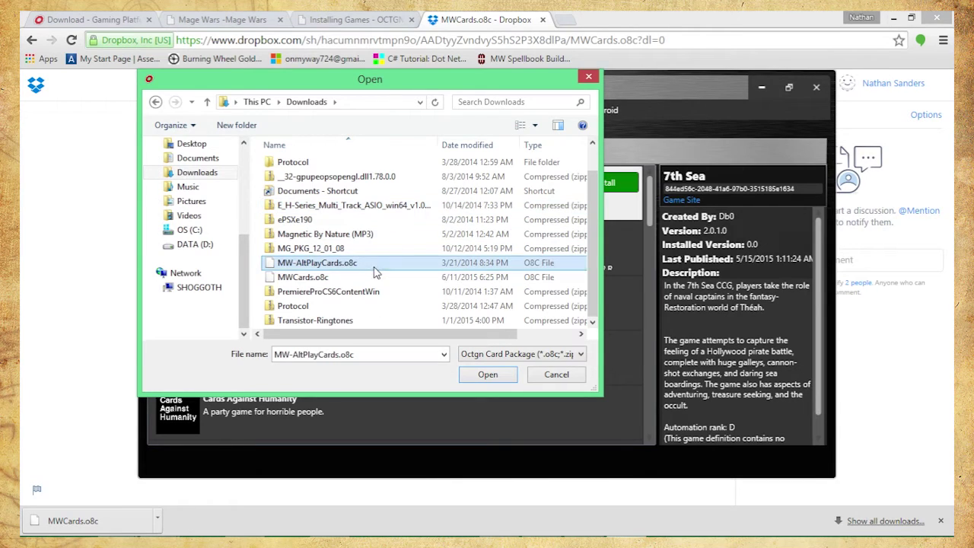
click(308, 279)
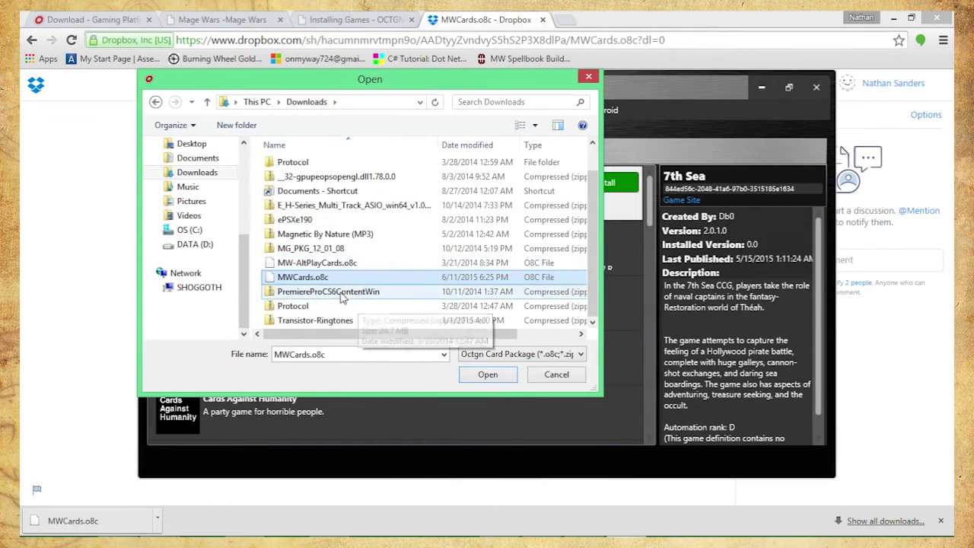
mouse_move(666, 533)
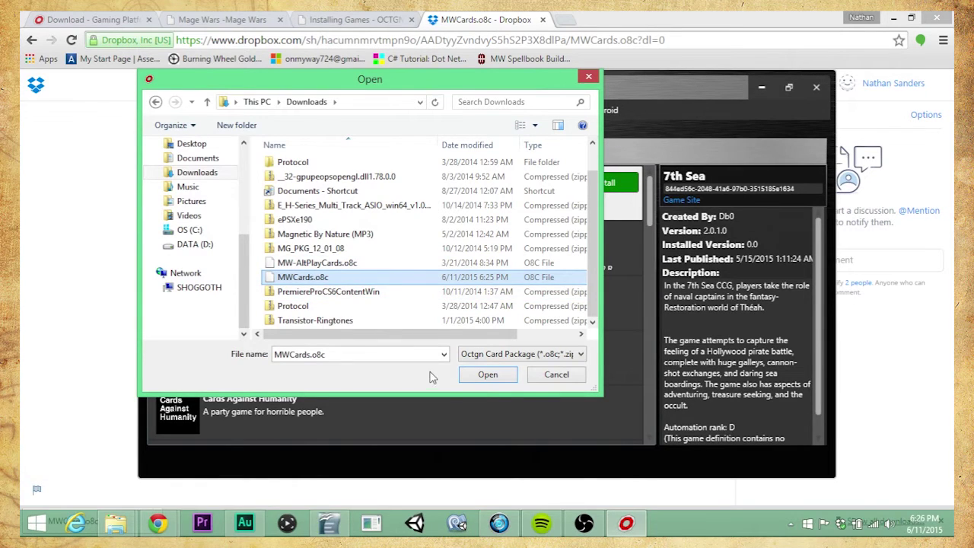
click(489, 376)
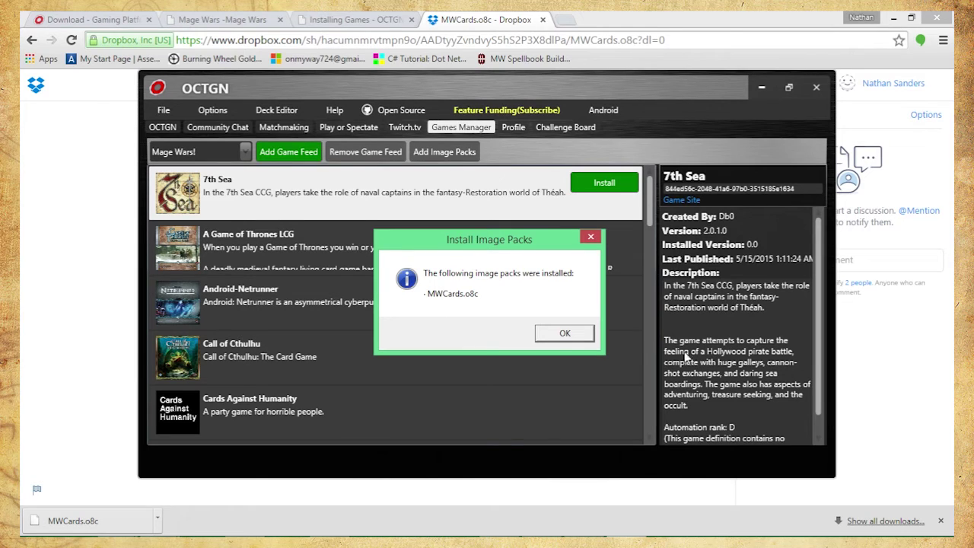
click(563, 333)
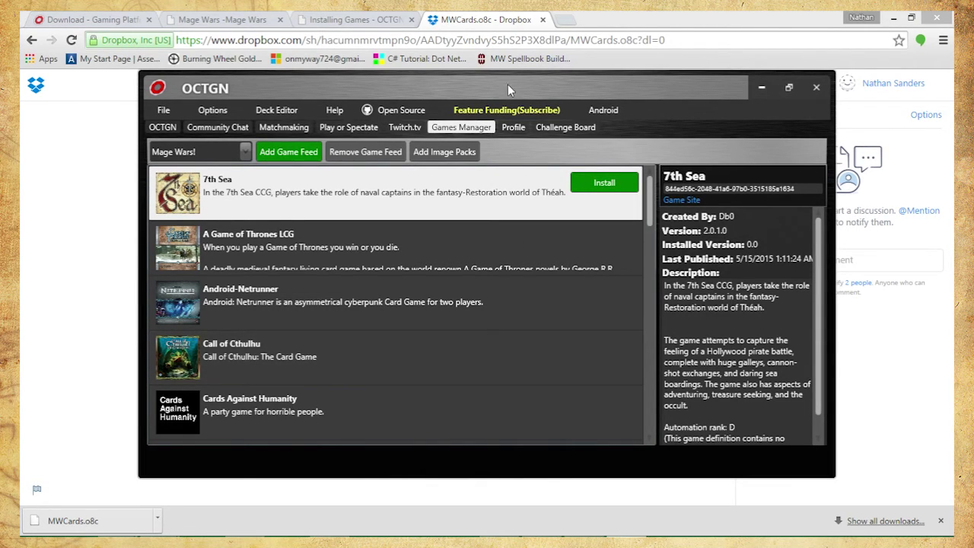
scroll(379, 238, down, 5)
scroll(367, 275, up, 5)
click(271, 112)
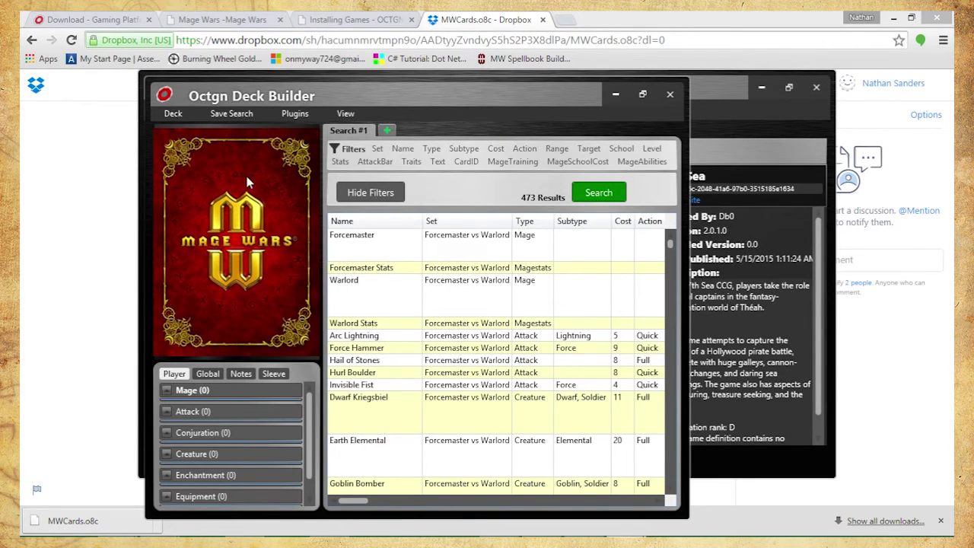
click(670, 94)
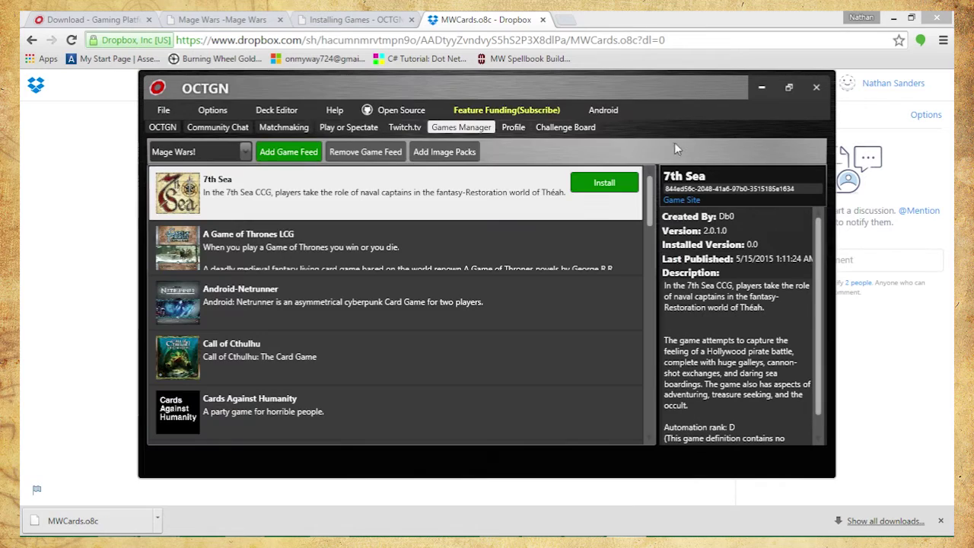
click(816, 87)
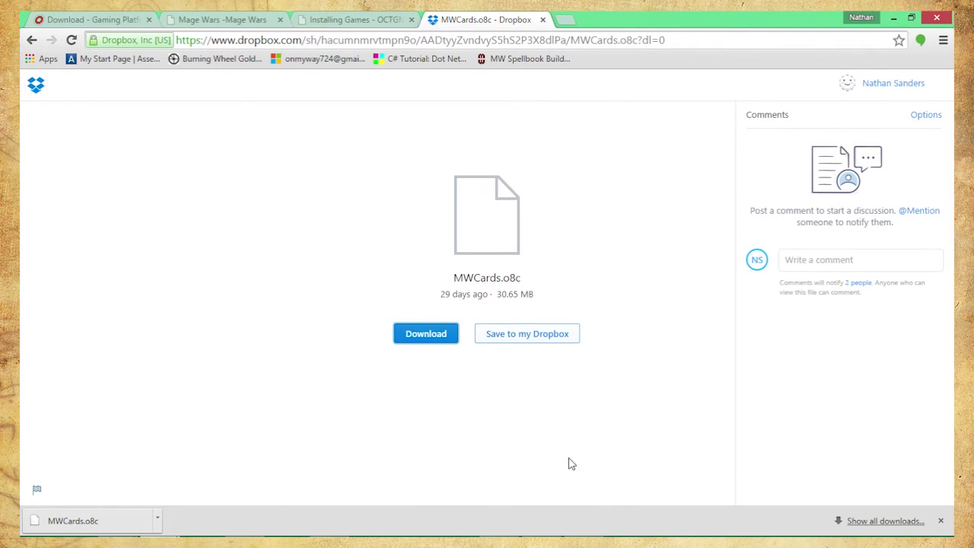
Select OCTGN-SBB-for-MageWars in Documents > OCTGN > GameDatabase > Mage Wars > Plugins, then minimize Explorer
mouse_move(375, 512)
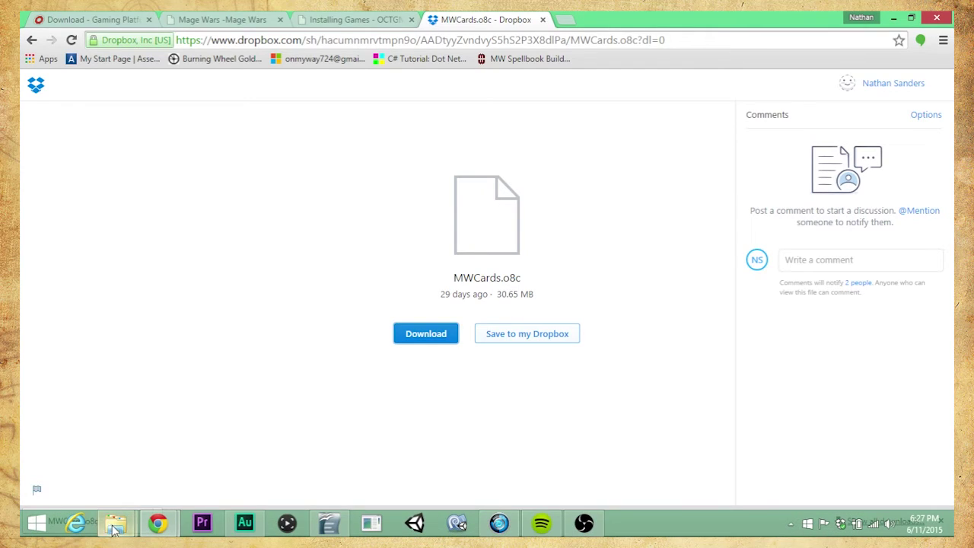
mouse_move(116, 516)
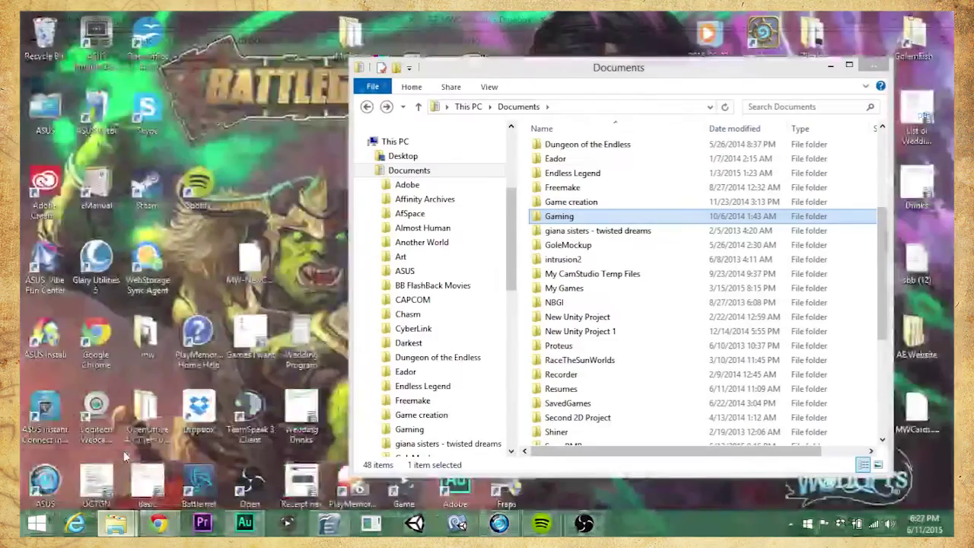
click(123, 450)
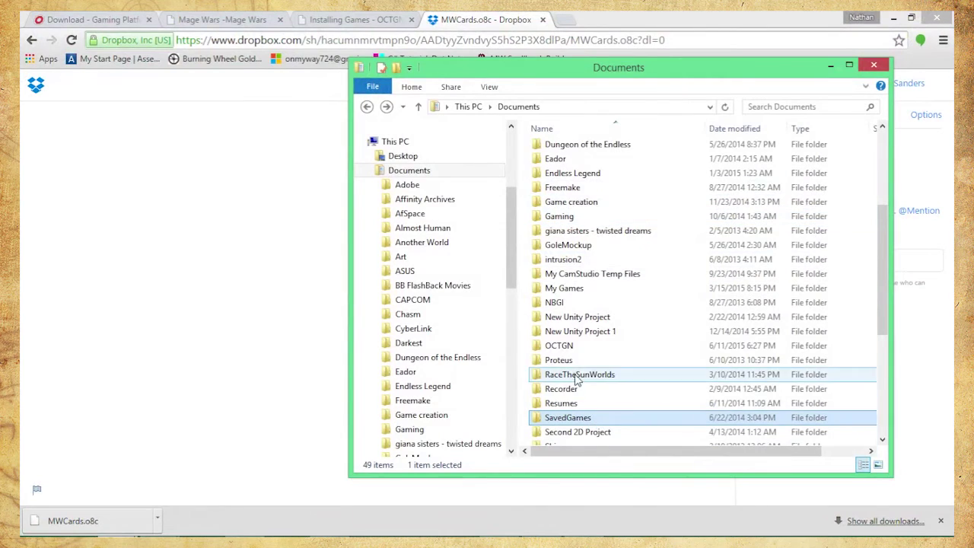
double_click(567, 347)
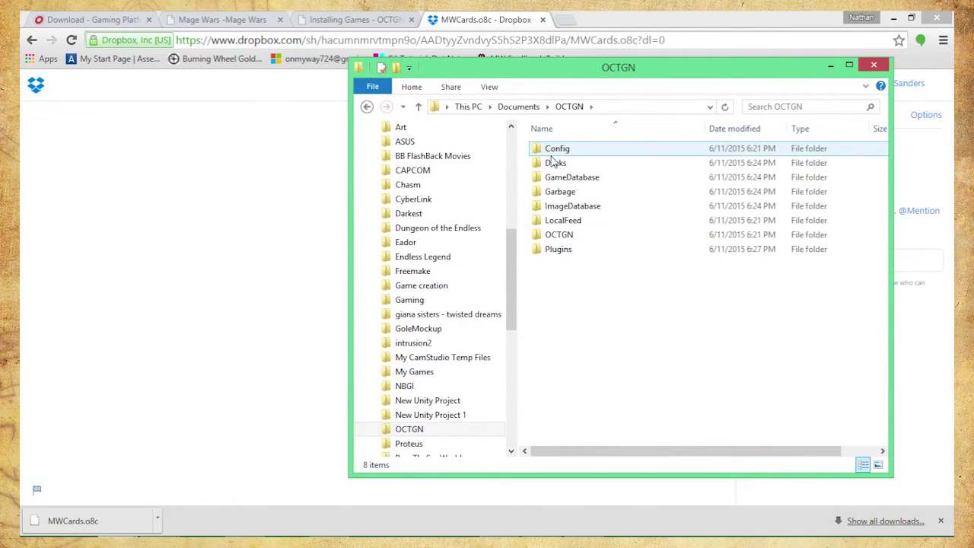
double_click(560, 177)
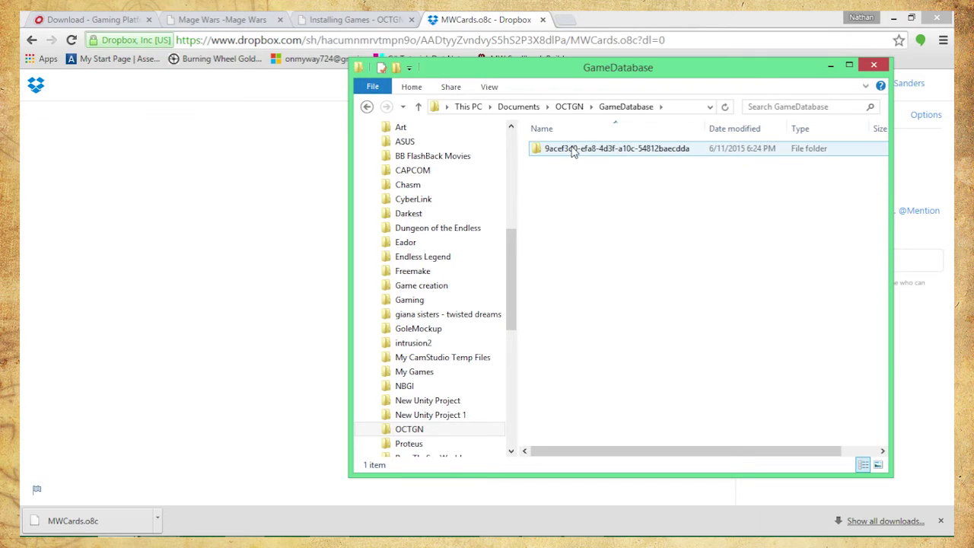
double_click(575, 149)
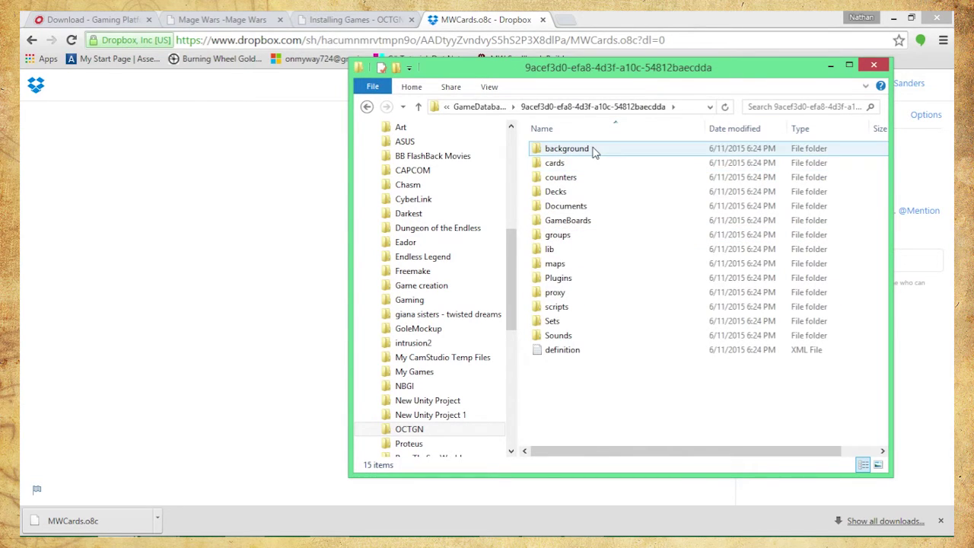
double_click(560, 278)
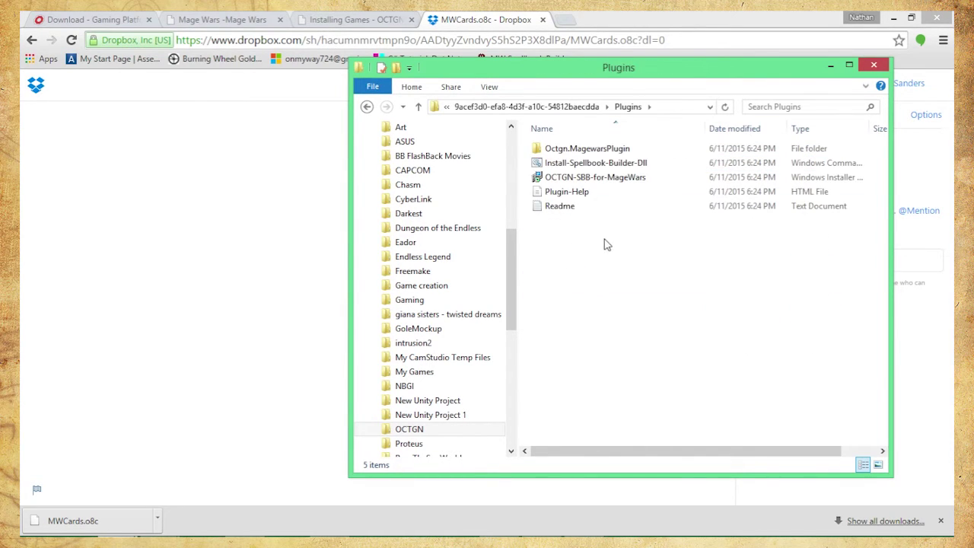
click(590, 178)
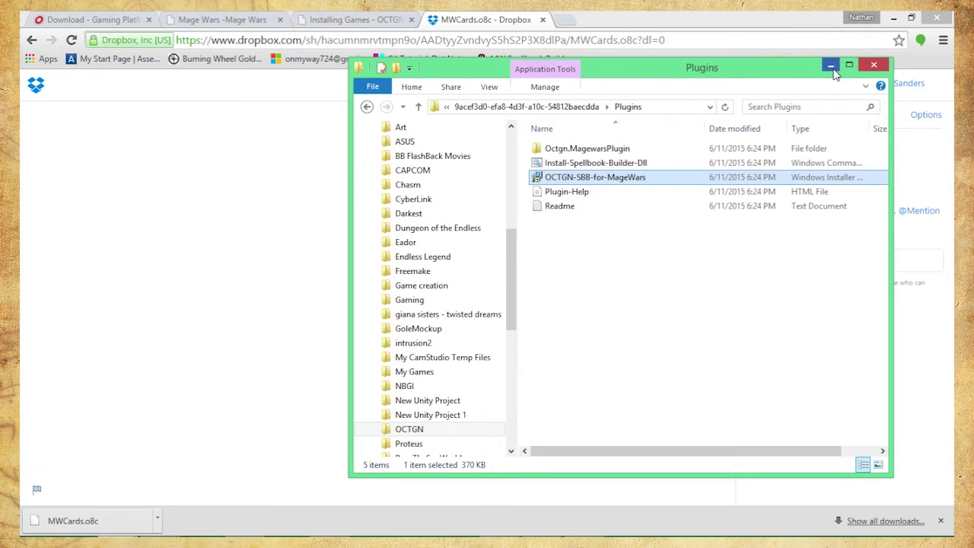
click(831, 67)
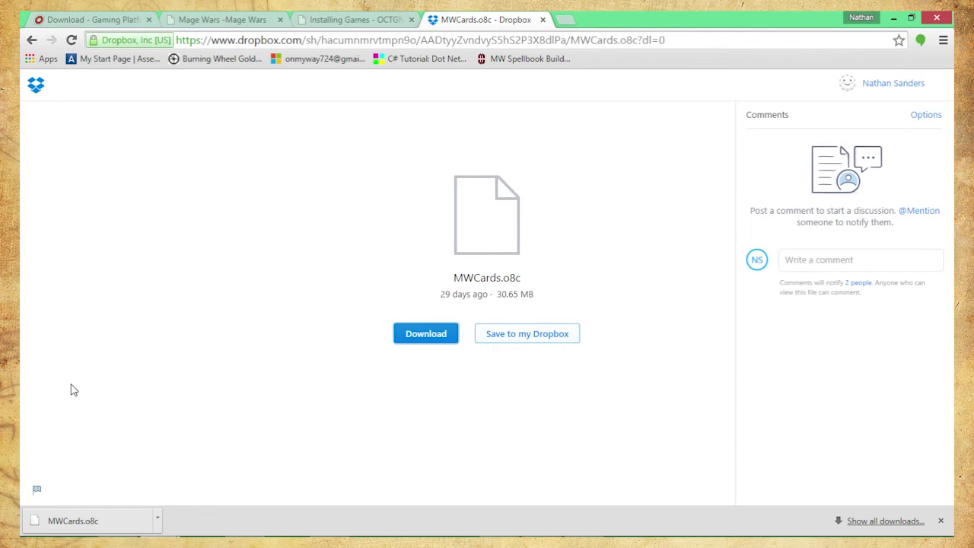
mouse_move(23, 529)
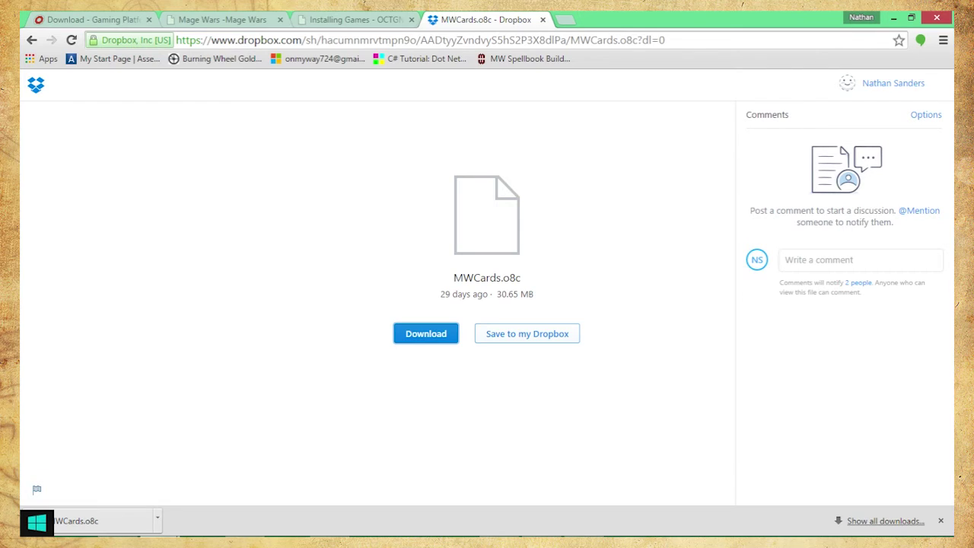
Search 'octgn' on the Start screen to relaunch OCTGN and bring its window forward
click(36, 522)
text(o)
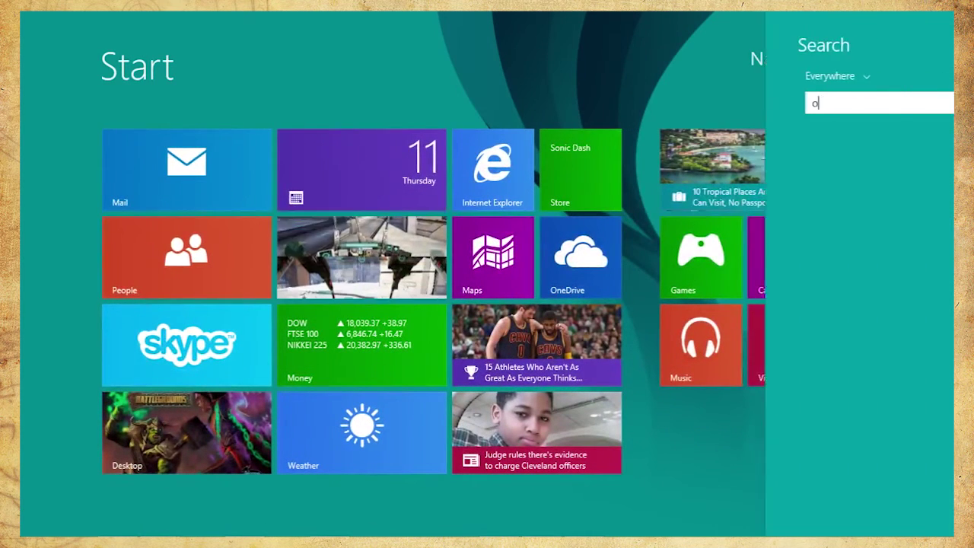
text(ctgn)
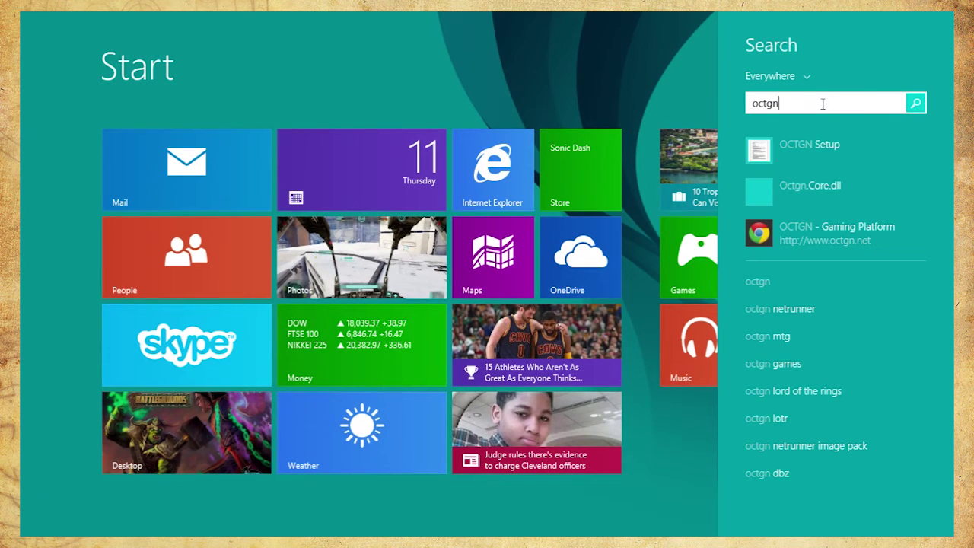
mouse_move(25, 531)
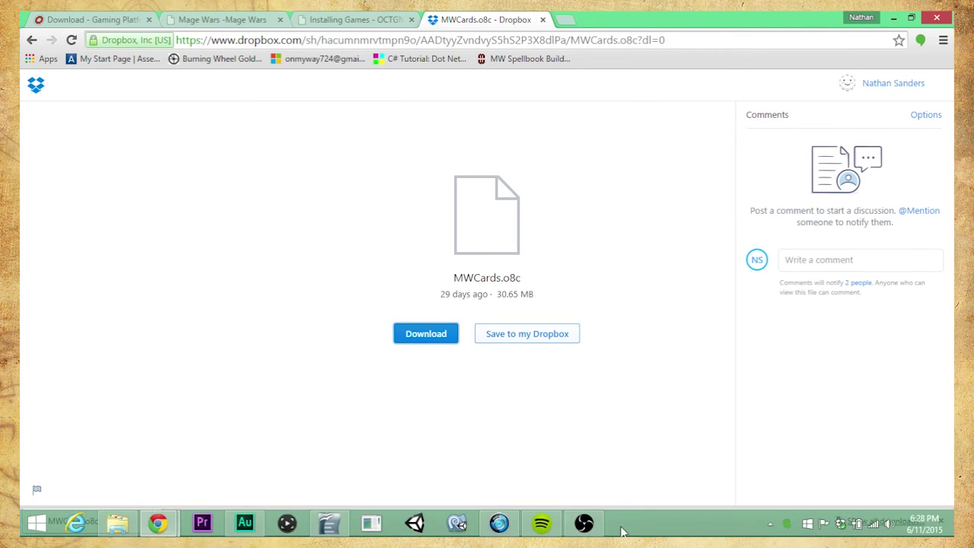
click(624, 531)
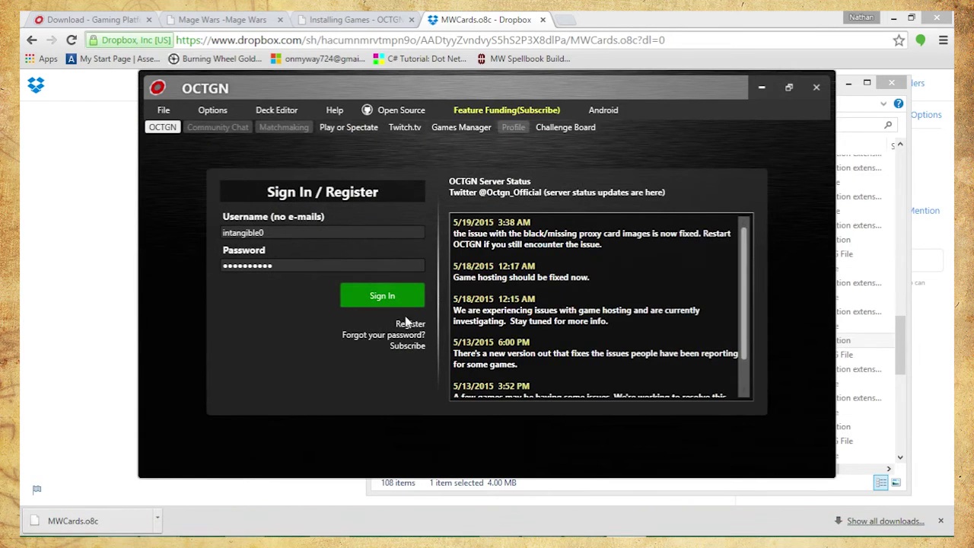
Sign in to OCTGN and list hosted games such as Android-Netrunner under Play or Spectate
click(395, 302)
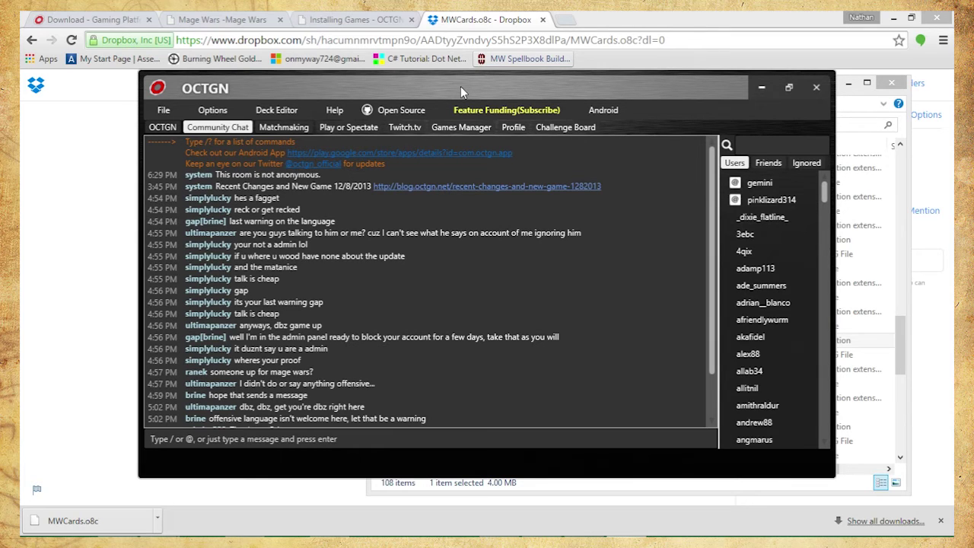
click(363, 127)
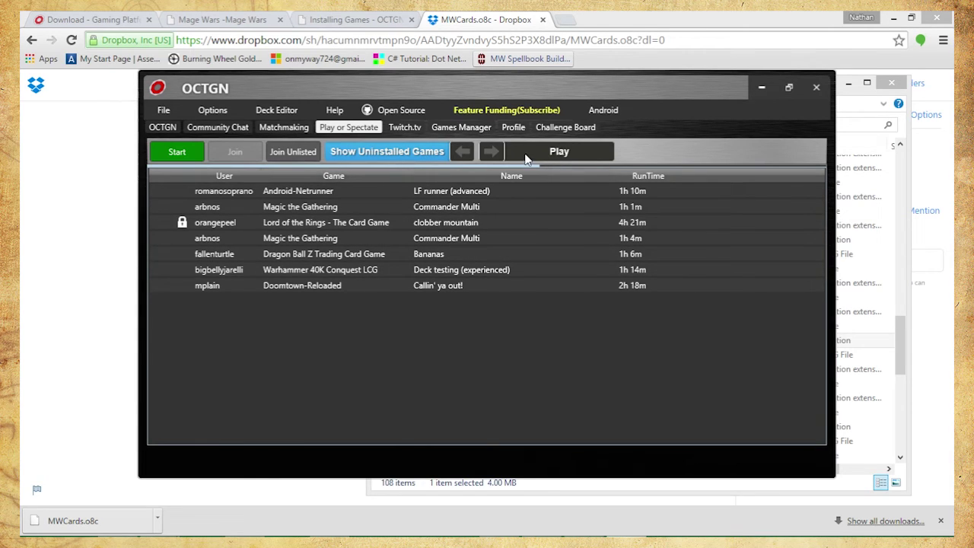
Toggle the list filters and try joining the Legend of the Five Rings CCG game, dismissing the not-installed error
click(399, 153)
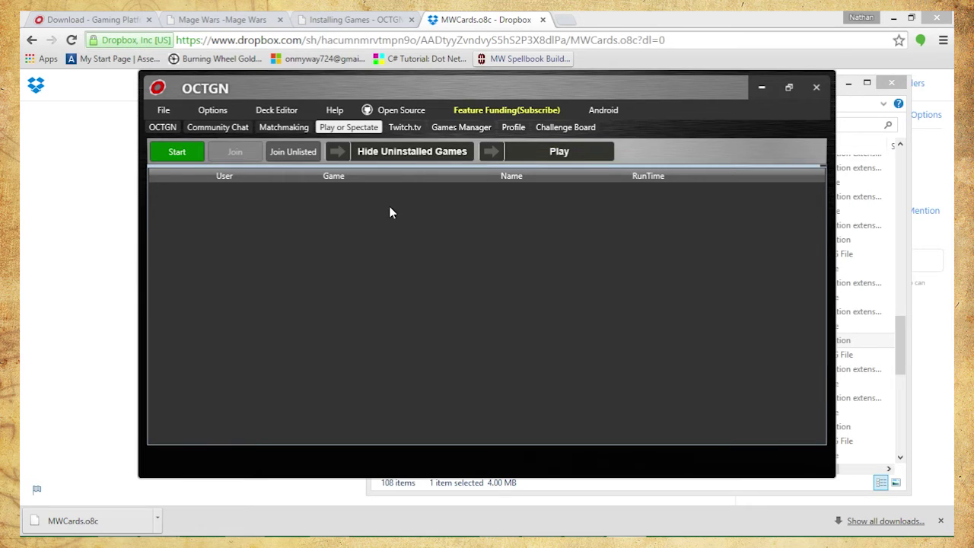
click(525, 153)
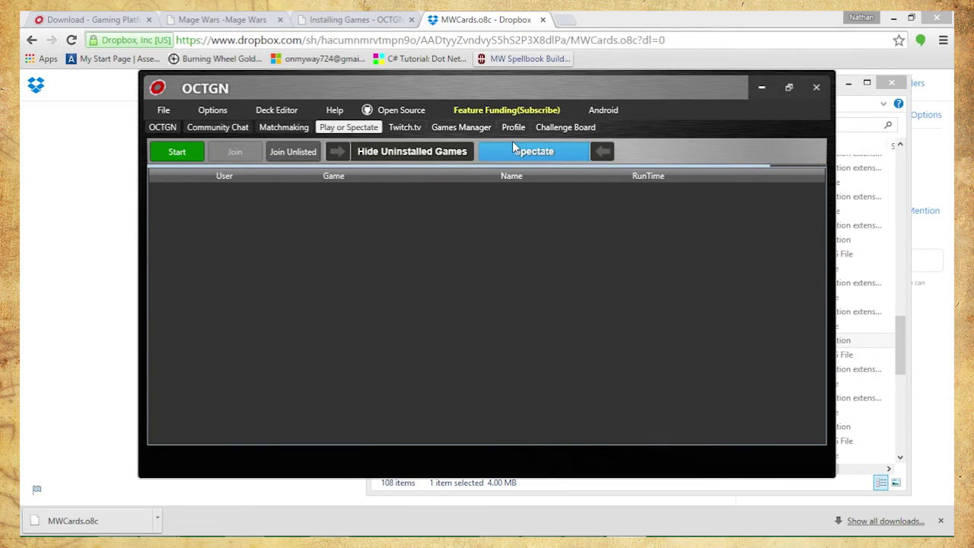
click(445, 156)
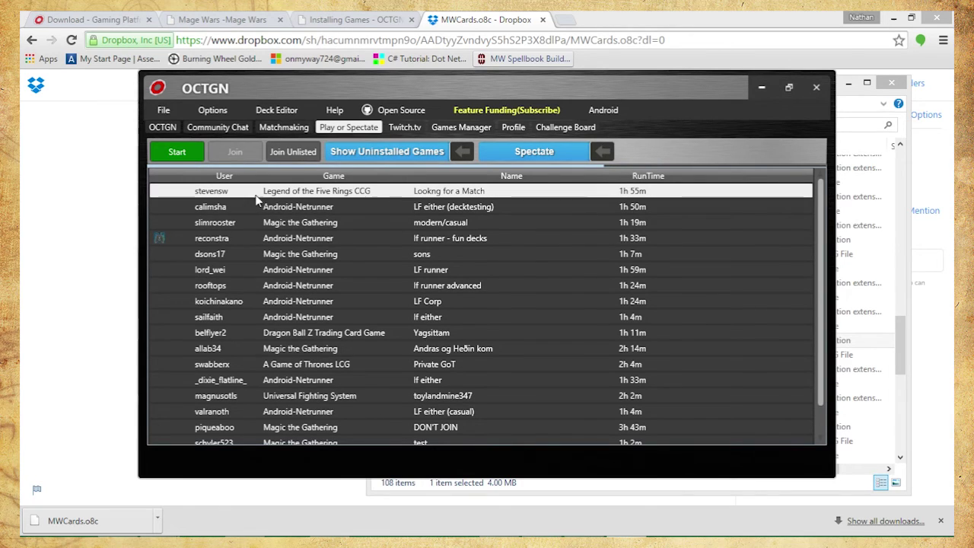
double_click(315, 194)
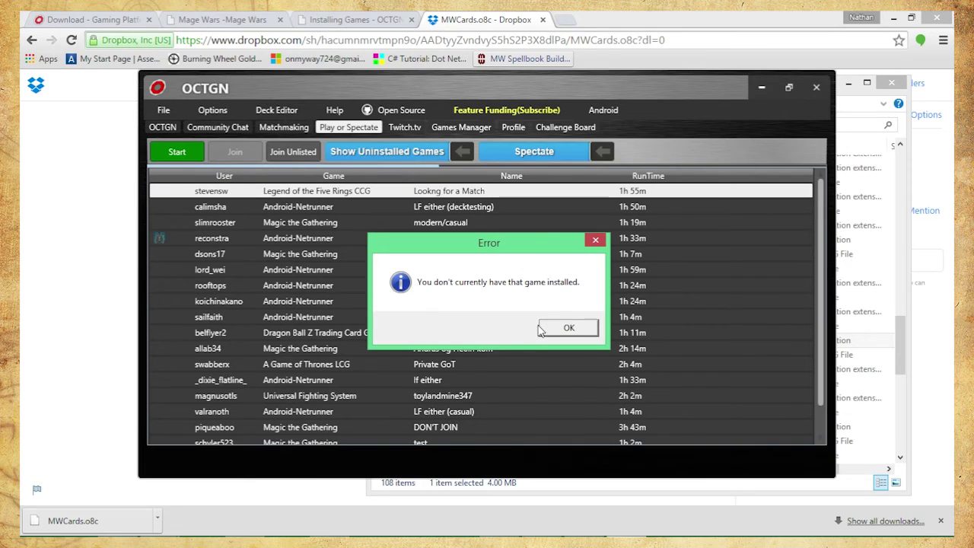
click(568, 328)
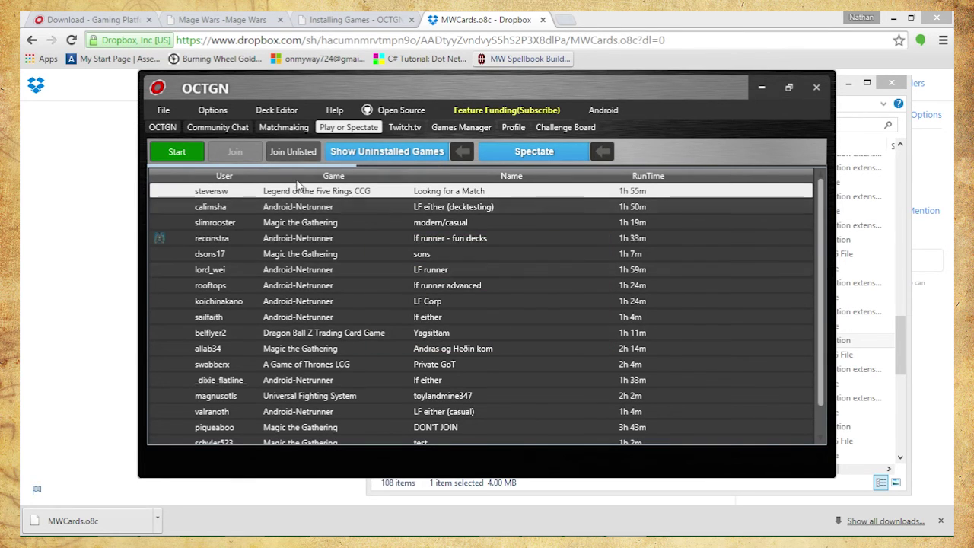
Leave the list on spectatable games with uninstalled games shown, then bring up the Start A Game form
scroll(310, 294, down, 4)
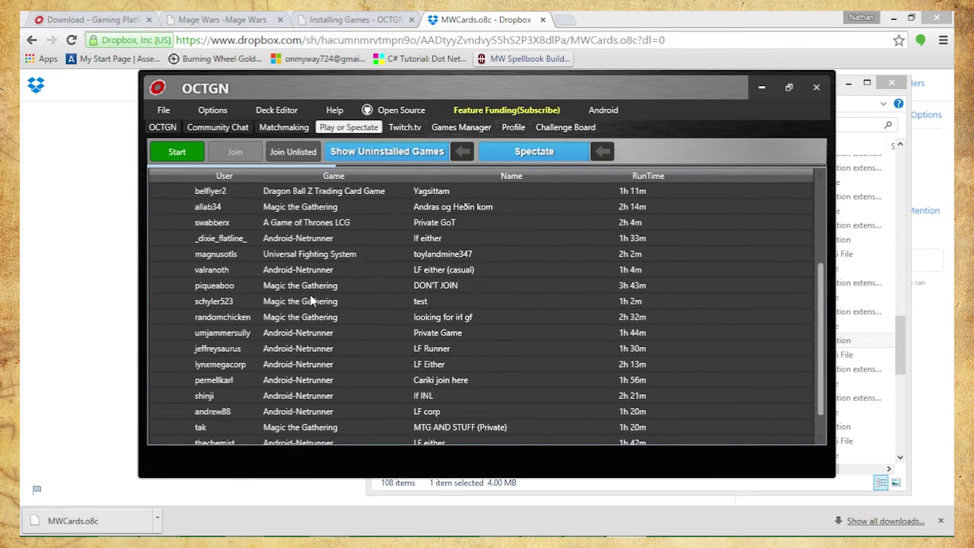
click(357, 151)
click(554, 159)
click(387, 152)
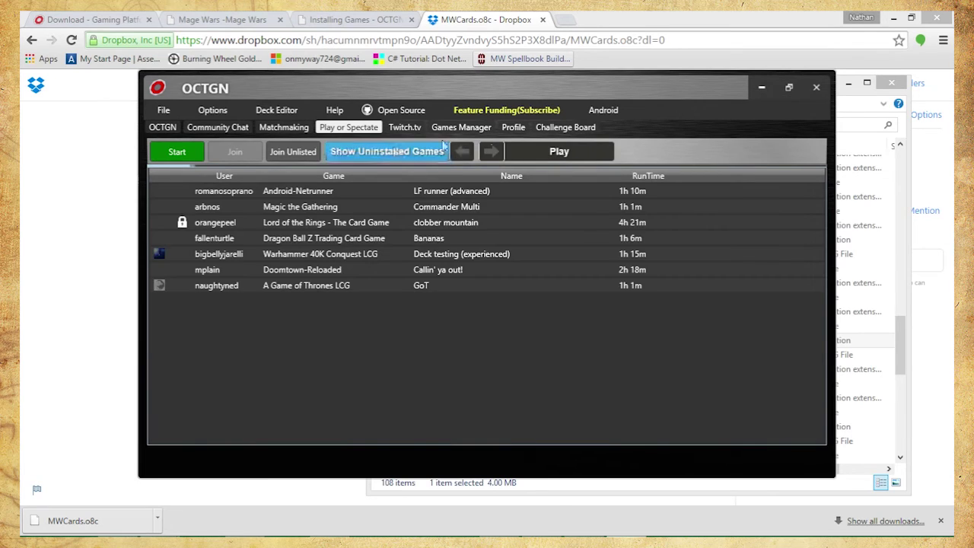
click(559, 152)
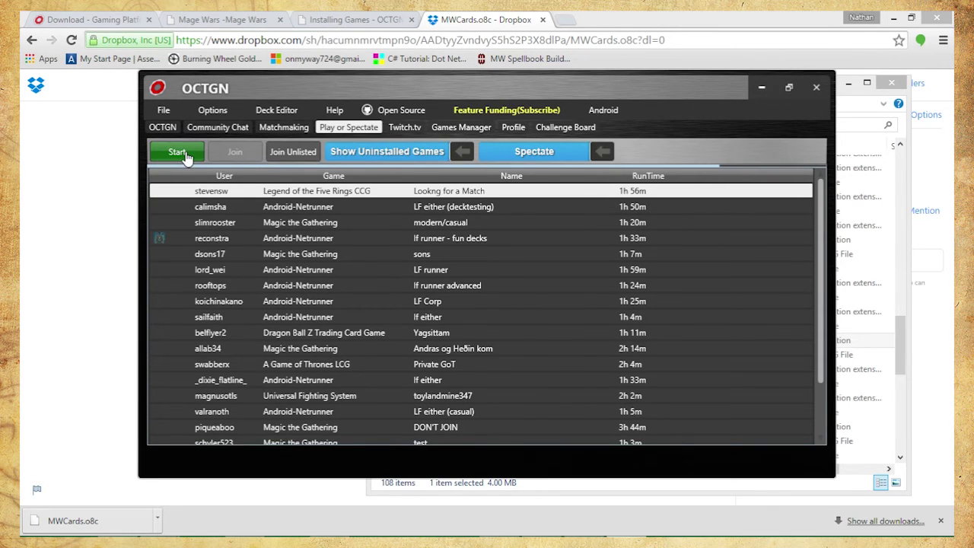
click(176, 152)
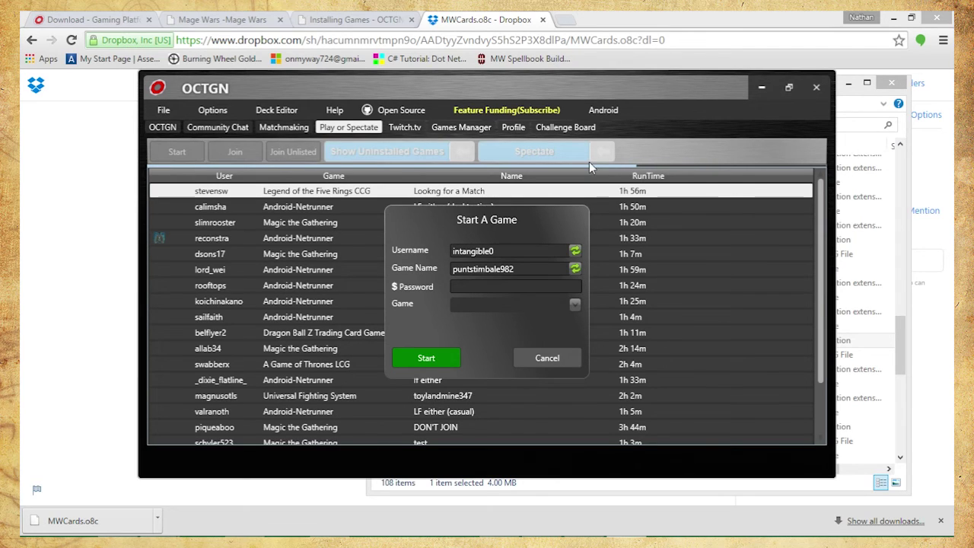
Rename the new game to 'Test' and give it a password
drag(533, 268, 390, 282)
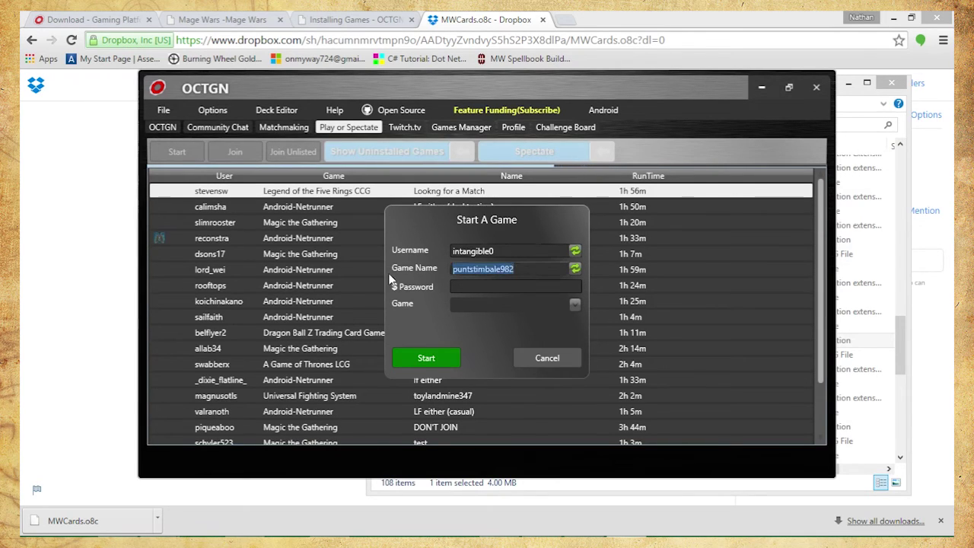
text(Test)
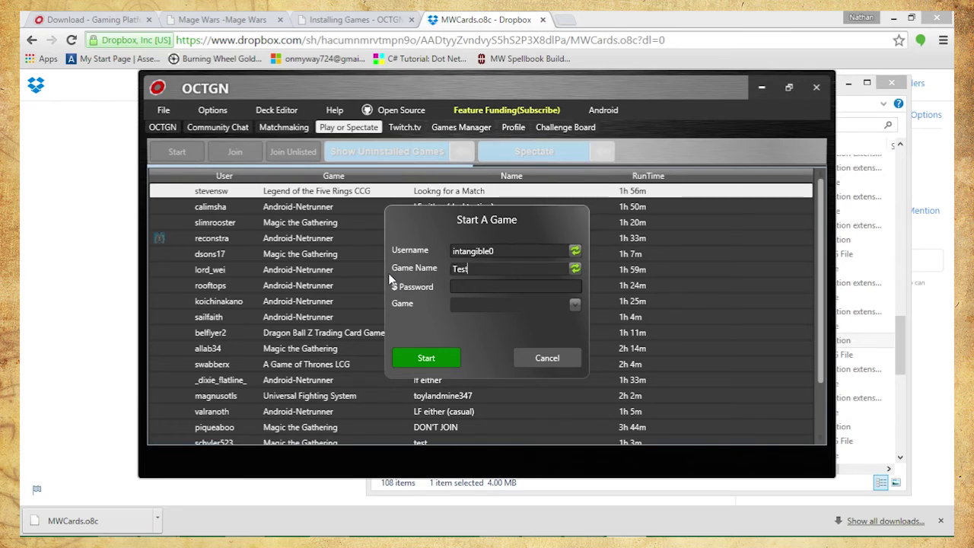
click(485, 288)
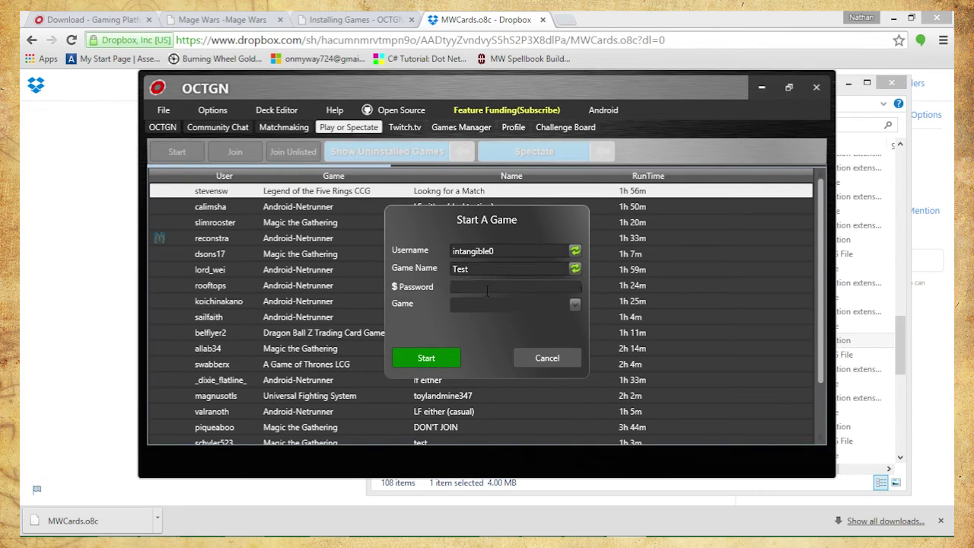
text(aabcd)
key(BackSpace)
key(BackSpace)
key(BackSpace)
key(BackSpace)
key(BackSpace)
text(1234567)
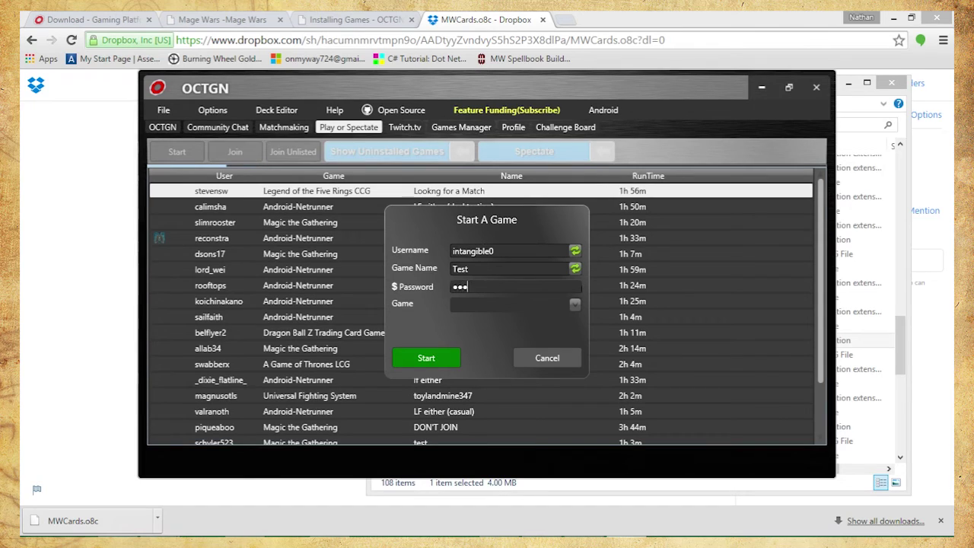
text(890)
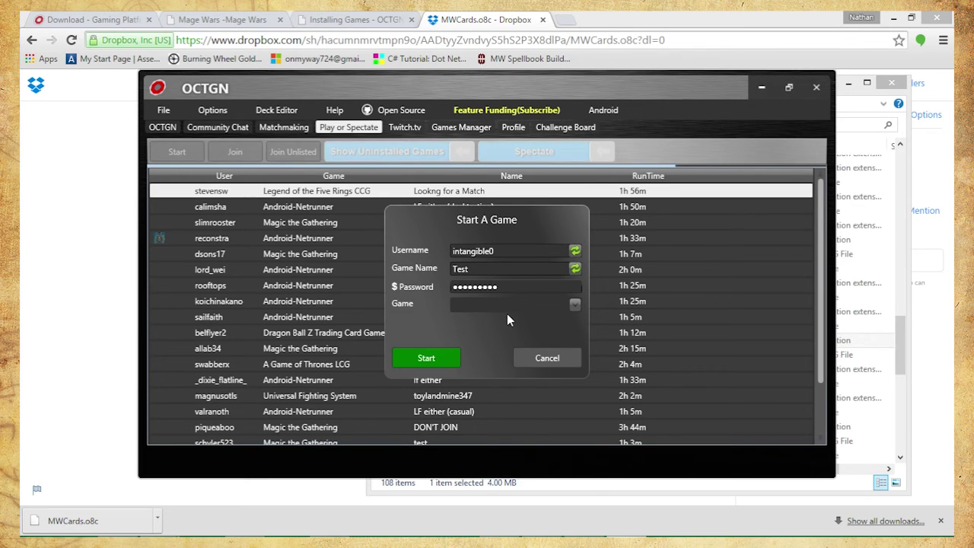
Choose Mage Wars as the game and create the hosted game's lobby
click(574, 306)
click(497, 329)
click(424, 362)
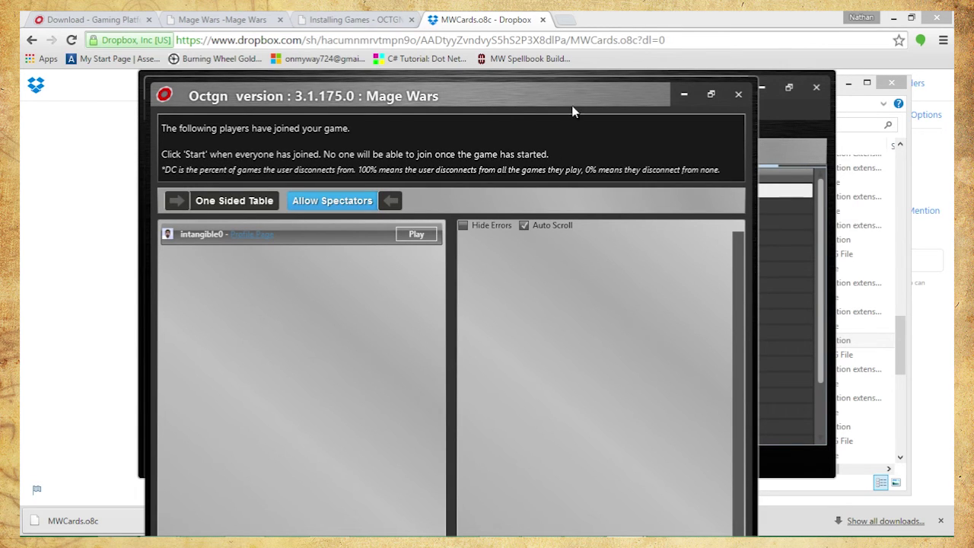
Move the lobby into view and try the spectator seat, Allow Spectators and One Sided Table toggles
drag(563, 98, 529, 33)
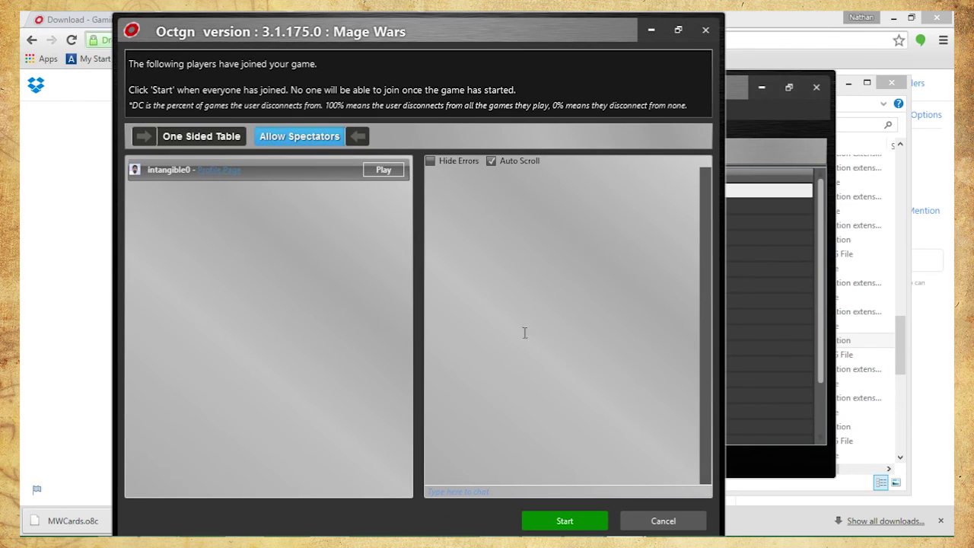
click(510, 492)
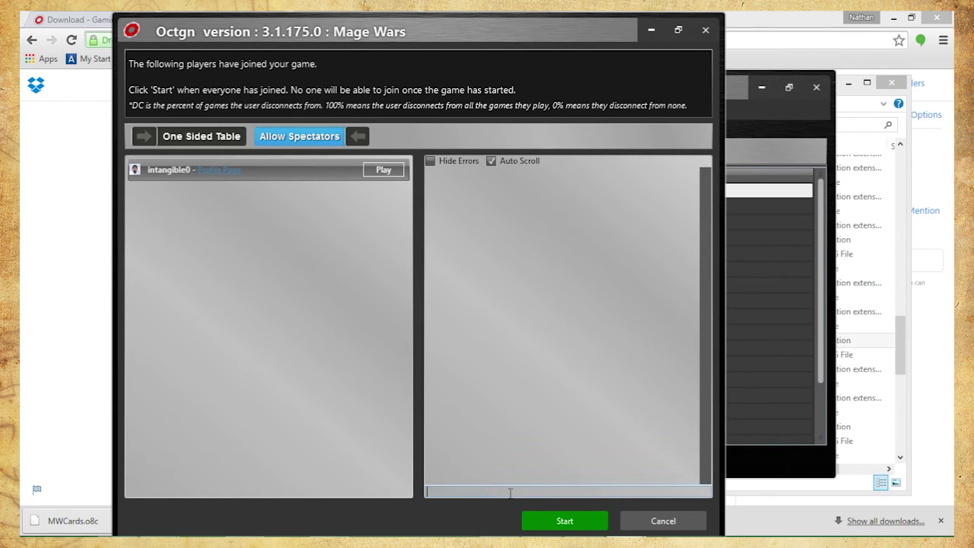
click(398, 170)
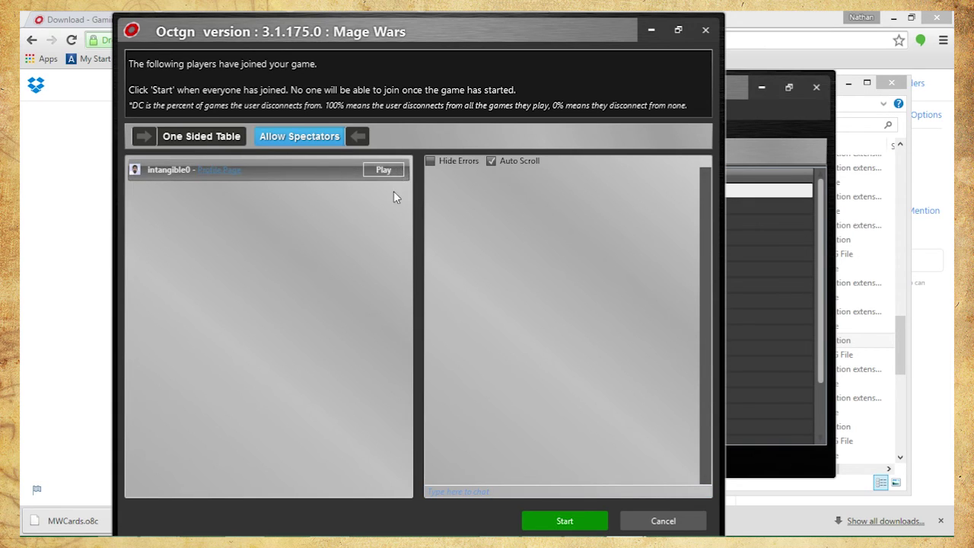
click(312, 137)
click(315, 137)
click(187, 136)
click(190, 140)
Leave spectators allowed with the host playing, then start the Mage Wars game
click(310, 143)
click(348, 145)
click(374, 171)
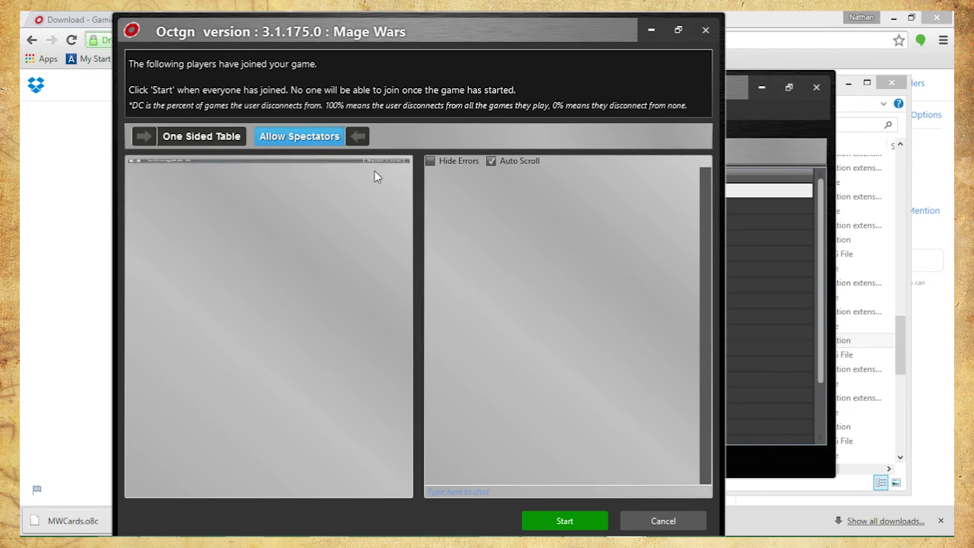
click(323, 137)
click(310, 144)
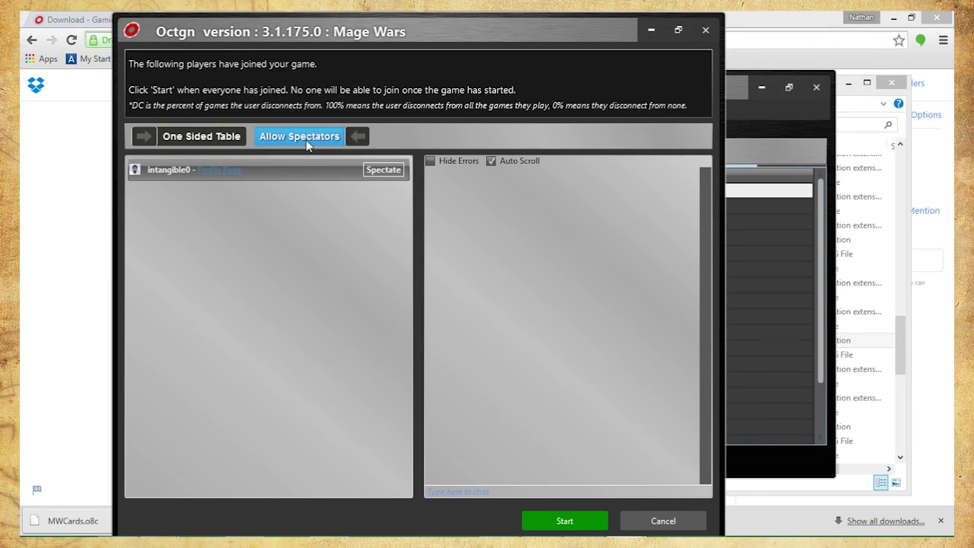
click(369, 172)
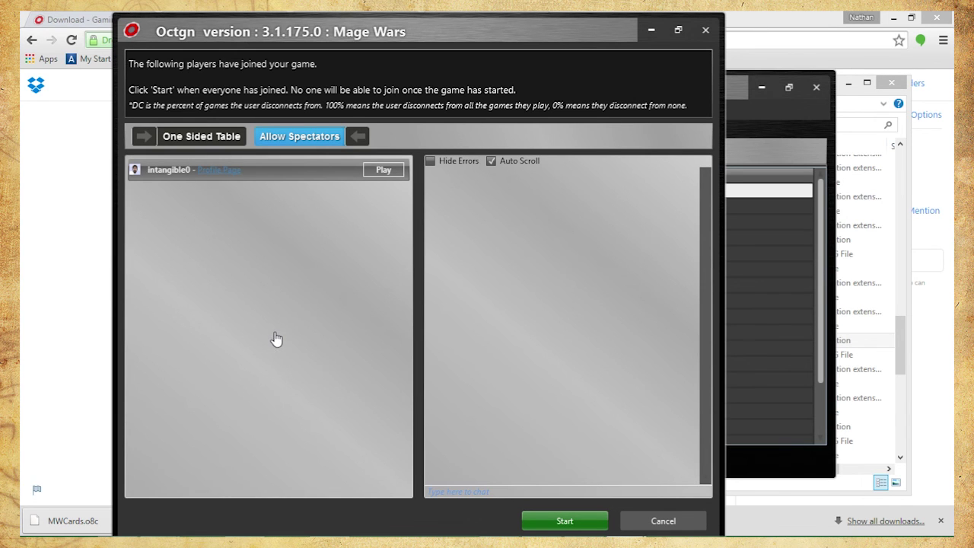
click(547, 525)
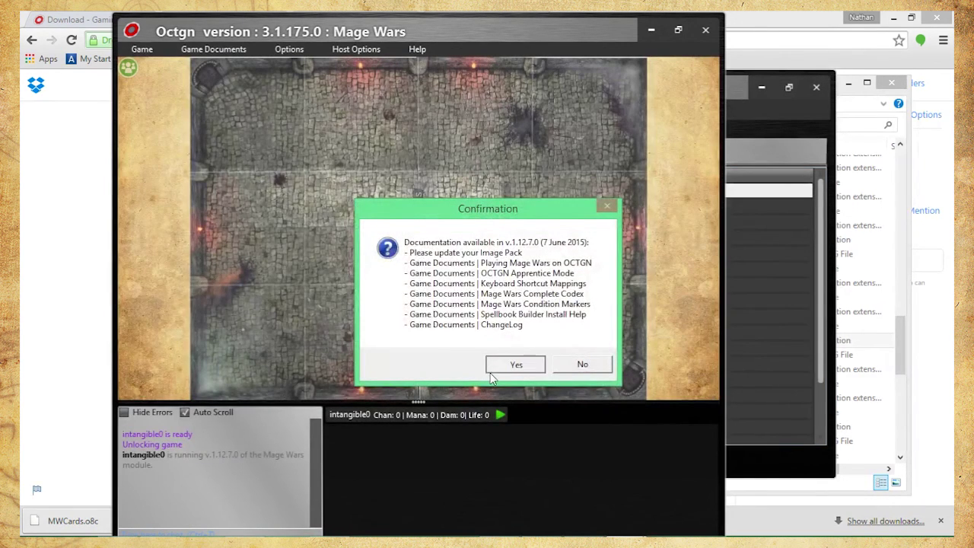
Dismiss the waiting notice, zoom out the board, maximize the table window and resize the chat panel
click(516, 363)
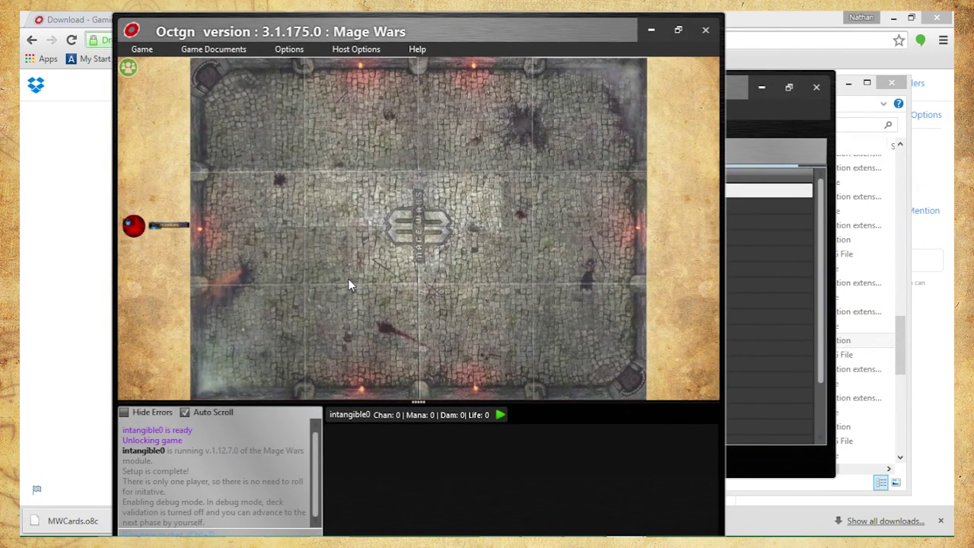
scroll(348, 278, down, 1)
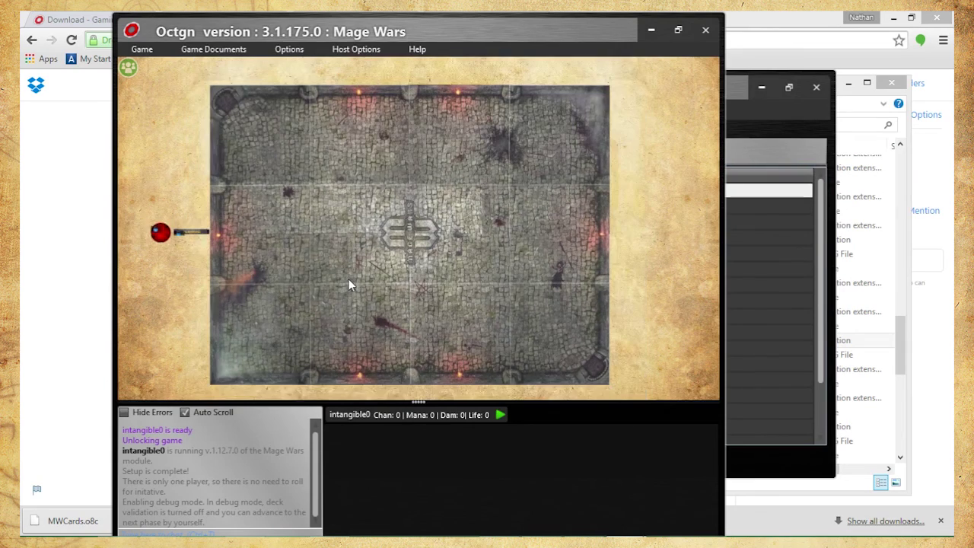
double_click(614, 21)
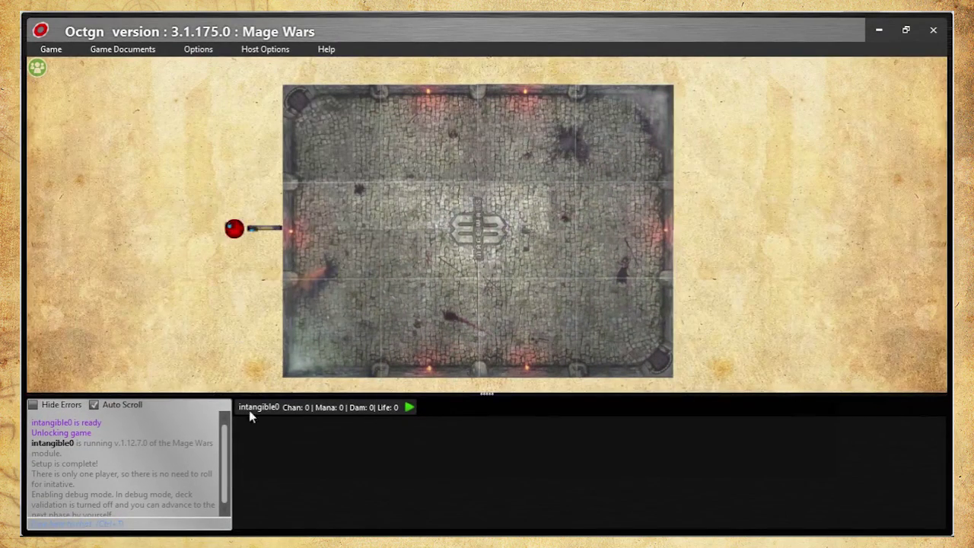
mouse_move(243, 408)
mouse_down()
mouse_move(244, 457)
mouse_move(250, 392)
mouse_move(256, 401)
mouse_up()
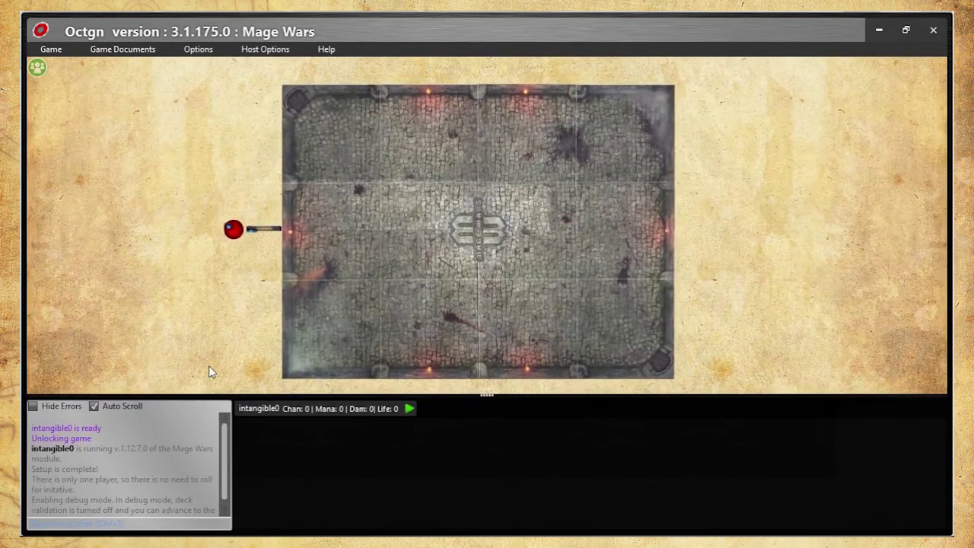